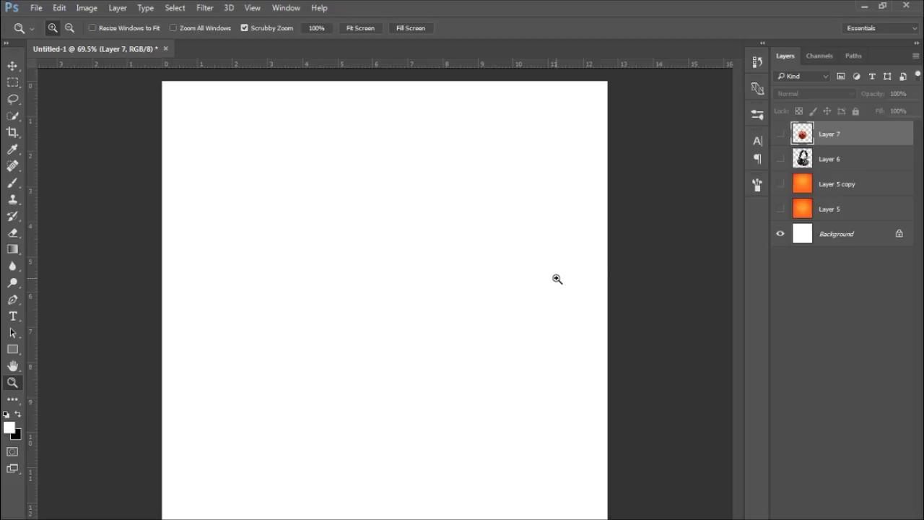
- Toggle the visibility of Layer 5, Layer 7, Layer 5 copy and Layer 6 to preview the backgrounds and objects
{"action": "left_click", "coordinate": [780, 209]}
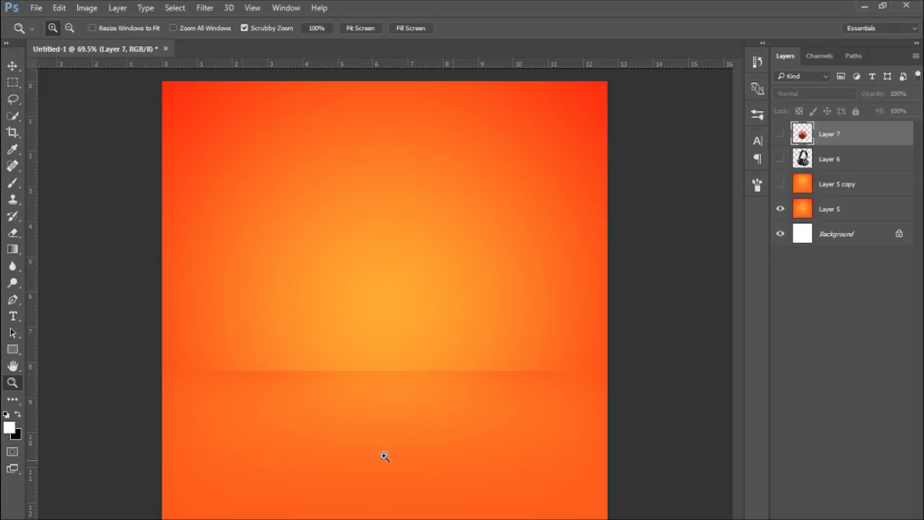
{"action": "left_click", "coordinate": [780, 135]}
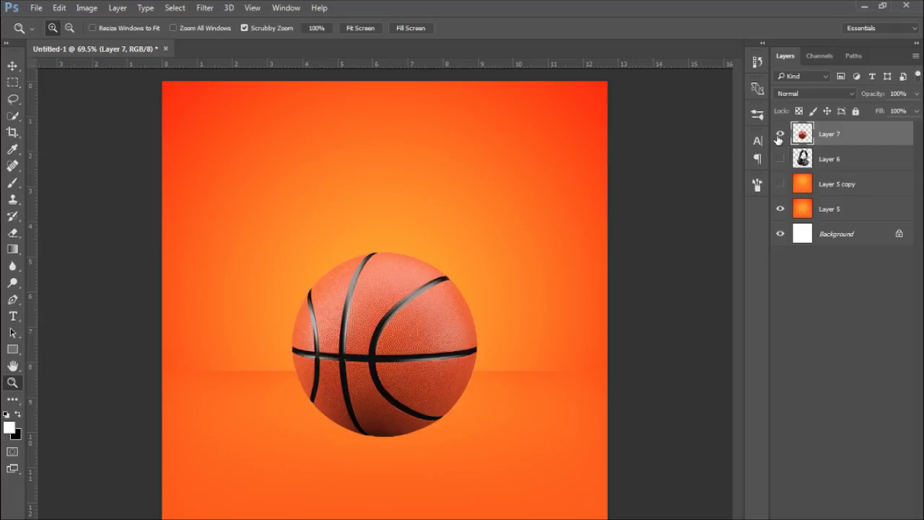
{"action": "left_click", "coordinate": [780, 136]}
{"action": "left_click", "coordinate": [780, 209]}
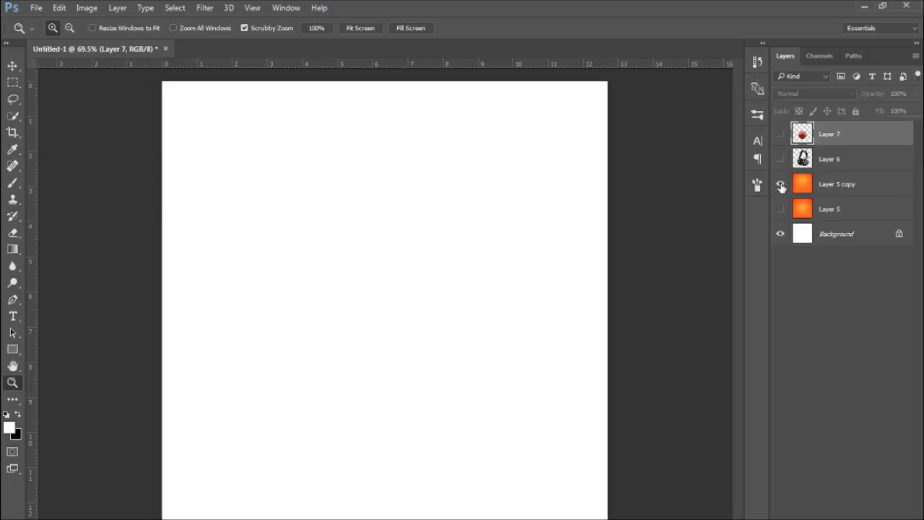
{"action": "left_click", "coordinate": [780, 185]}
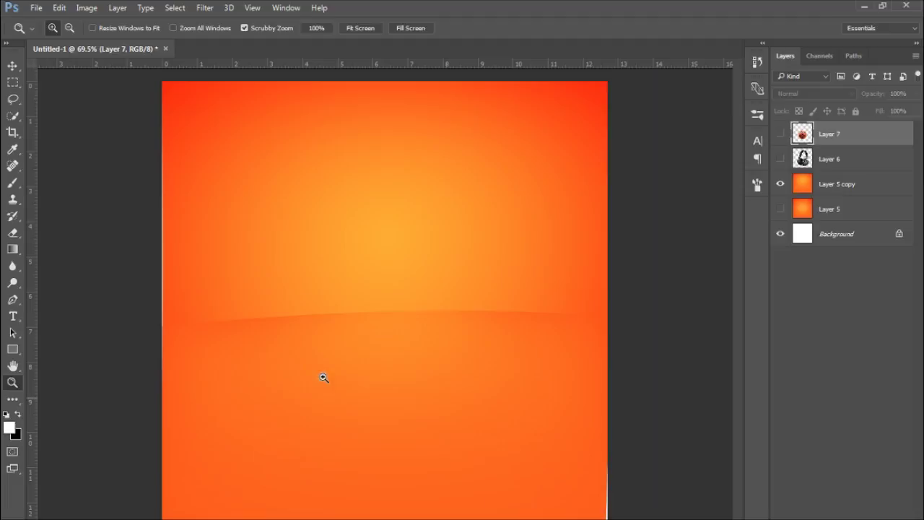
{"action": "left_click", "coordinate": [781, 185]}
{"action": "left_click", "coordinate": [780, 158]}
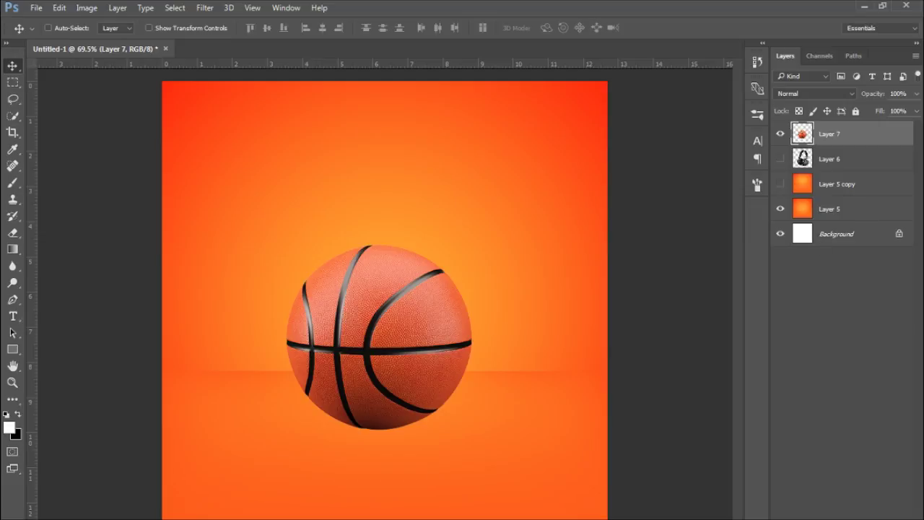
- Create a new layer above the basketball and paint a black dab on it with a soft 450 px brush at 0% hardness
{"action": "left_click", "coordinate": [880, 516]}
{"action": "key", "text": "b"}
{"action": "key", "text": "x"}
{"action": "left_click_drag", "start_coordinate": [437, 251], "coordinate": [397, 256]}
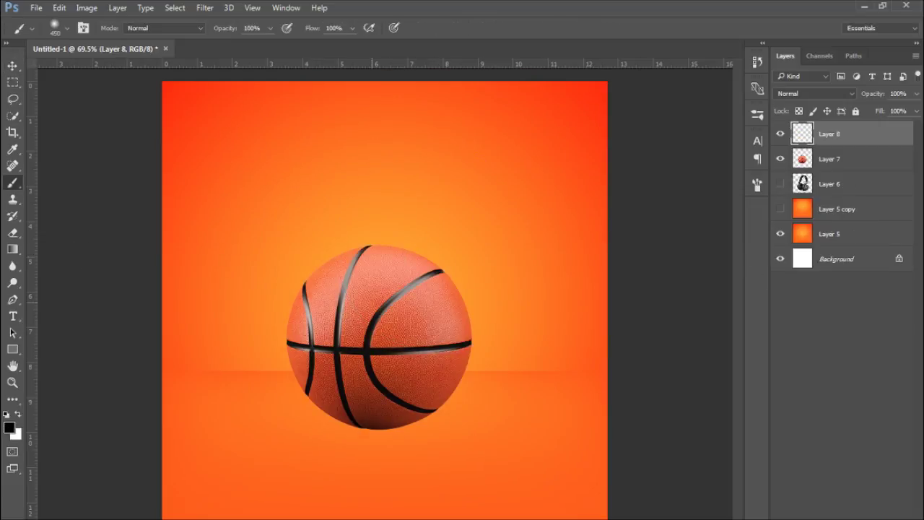
{"action": "left_click", "coordinate": [380, 285]}
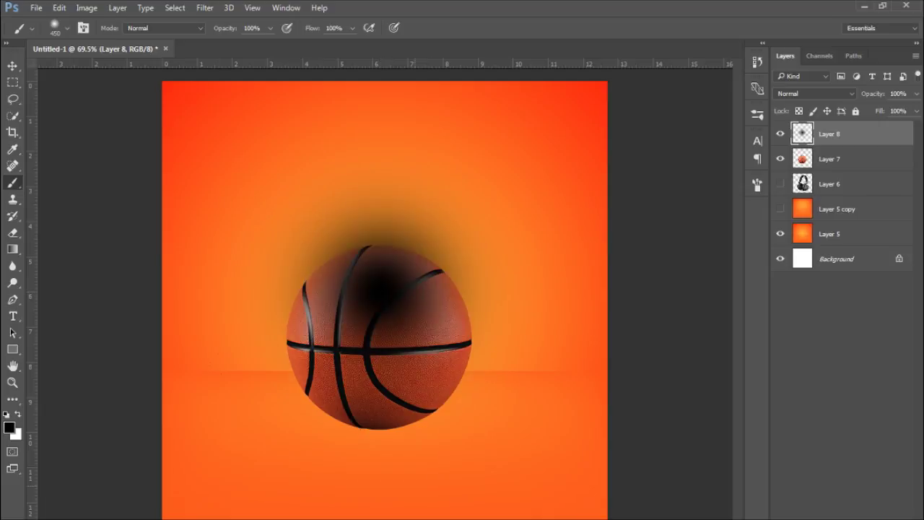
{"action": "left_click", "coordinate": [63, 31]}
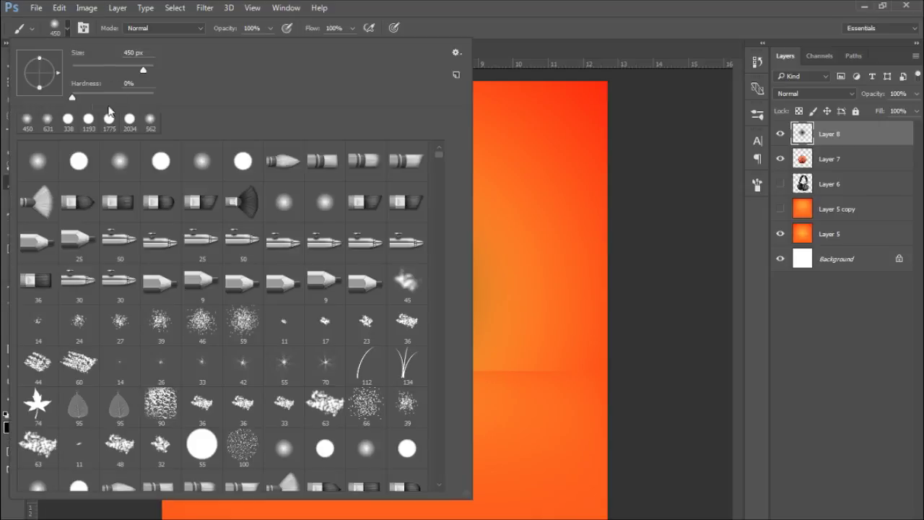
{"action": "left_click", "coordinate": [494, 5]}
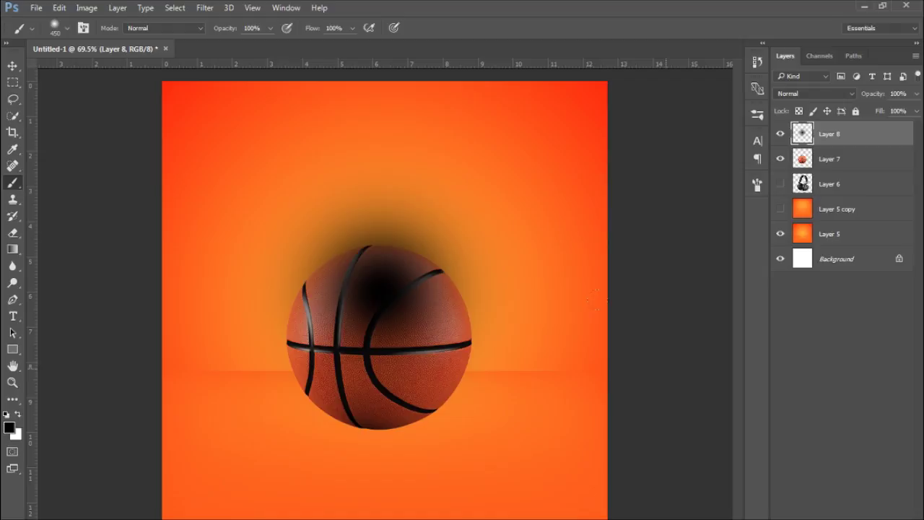
- Squash the black dab to about 16% height and place it at the base of the ball as a floor shadow
{"action": "key", "text": "ctrl+t"}
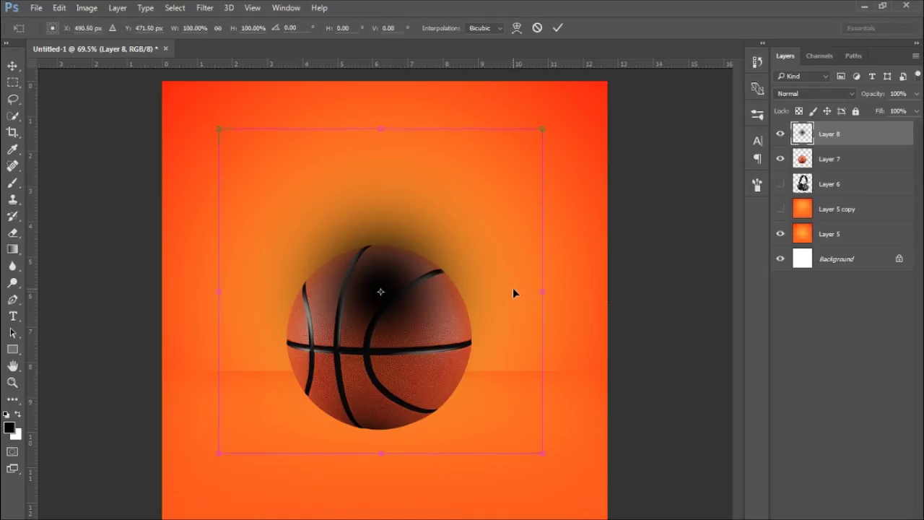
{"action": "left_click_drag", "start_coordinate": [380, 128], "coordinate": [372, 258]}
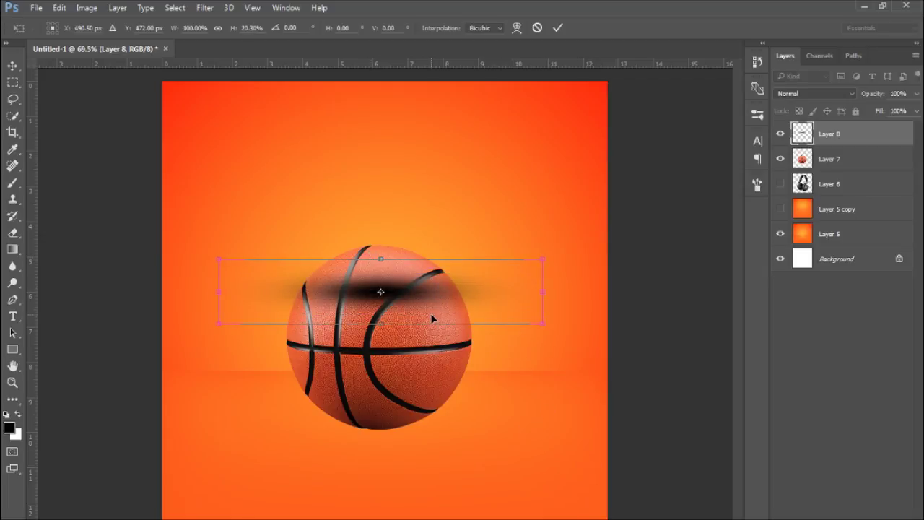
{"action": "left_click_drag", "start_coordinate": [377, 254], "coordinate": [381, 230]}
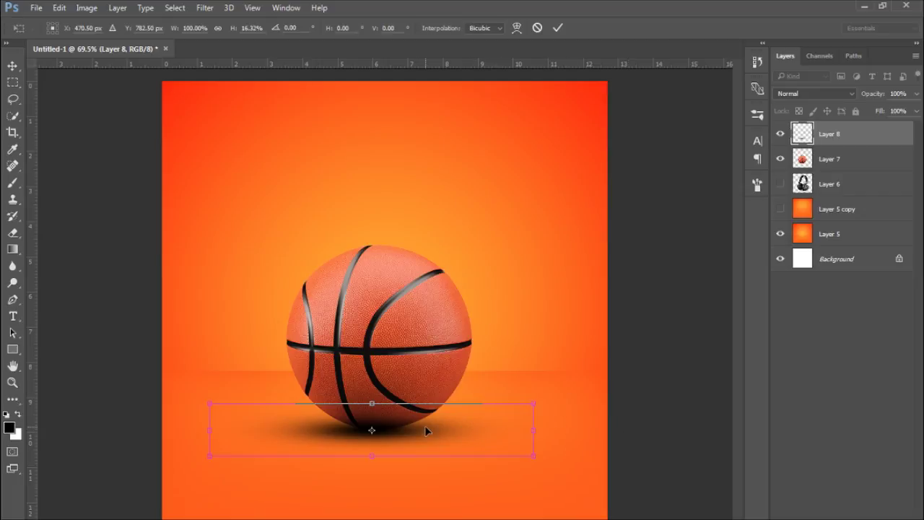
{"action": "mouse_move", "coordinate": [426, 431]}
{"action": "left_mouse_down"}
{"action": "mouse_move", "coordinate": [425, 458]}
{"action": "mouse_move", "coordinate": [426, 431]}
{"action": "left_mouse_up"}
{"action": "key", "text": "b"}
- Move the shadow layer, Layer 8, directly below the basketball layer, Layer 7
{"action": "left_click_drag", "start_coordinate": [824, 140], "coordinate": [824, 171]}
{"action": "key", "text": "z"}
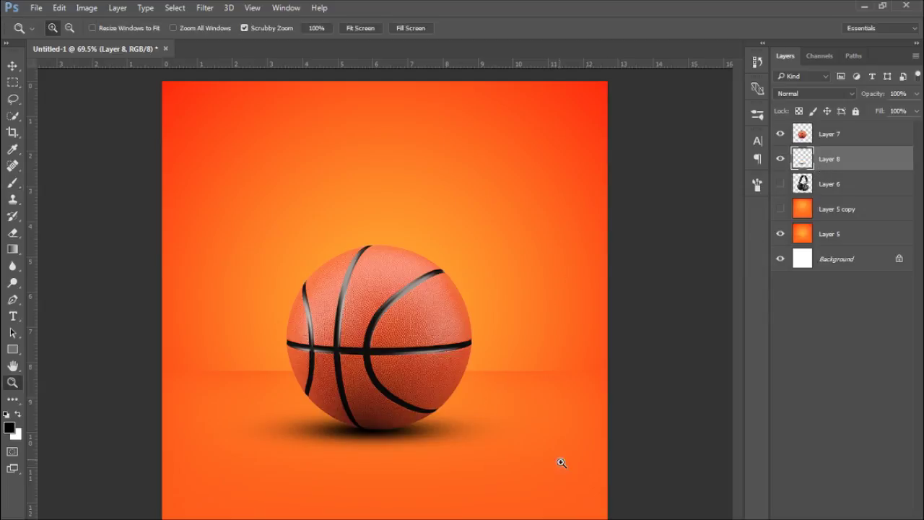
{"action": "left_click_drag", "start_coordinate": [557, 464], "coordinate": [495, 458]}
{"action": "left_click_drag", "start_coordinate": [427, 357], "coordinate": [442, 396]}
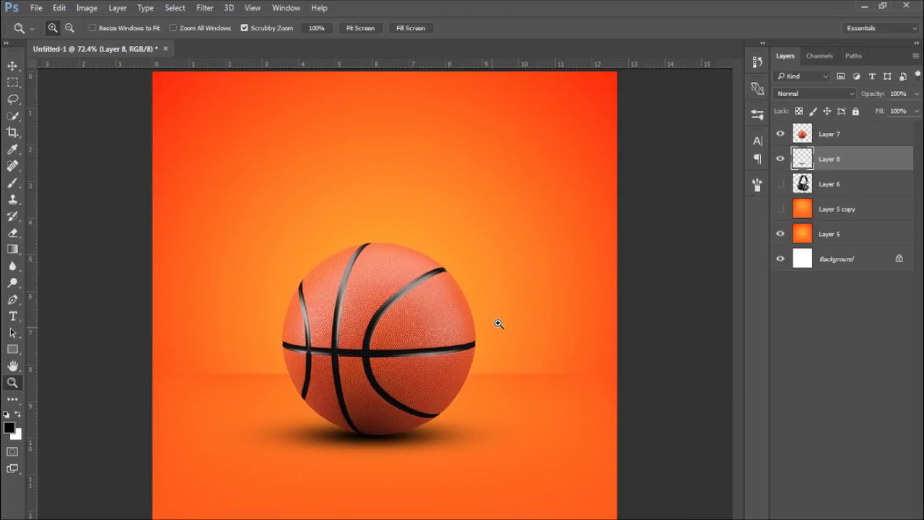
- Apply a Perspective transform to the shadow, spreading its lower edge outward until the width is about 201%
{"action": "key", "text": "ctrl+t"}
{"action": "right_click", "coordinate": [427, 441]}
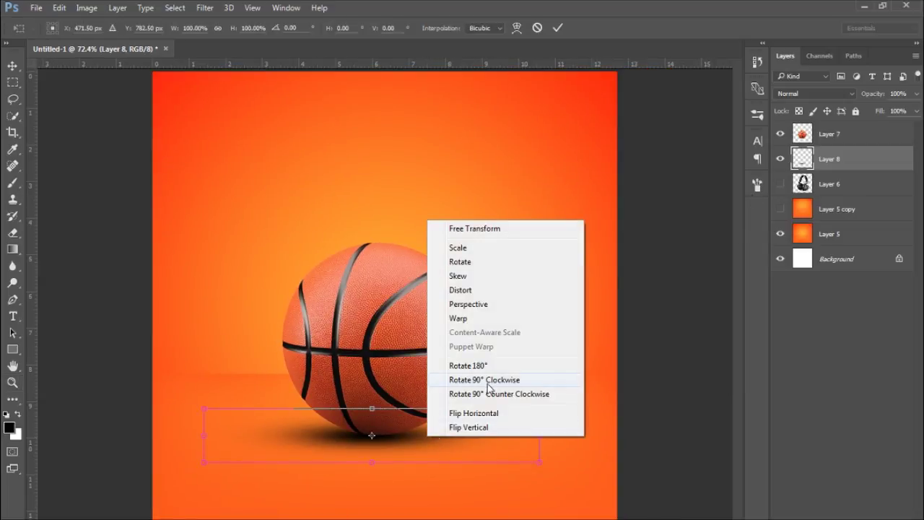
{"action": "left_click", "coordinate": [471, 304]}
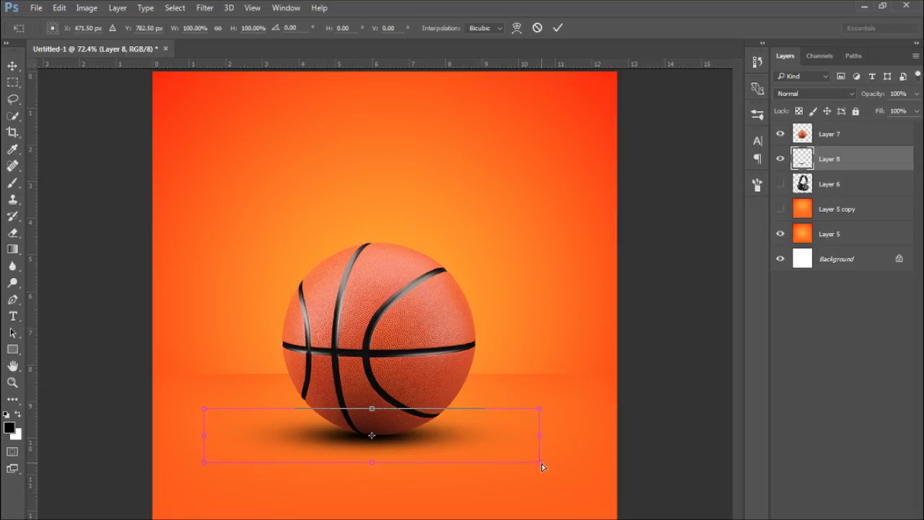
{"action": "left_click_drag", "start_coordinate": [541, 462], "coordinate": [678, 456]}
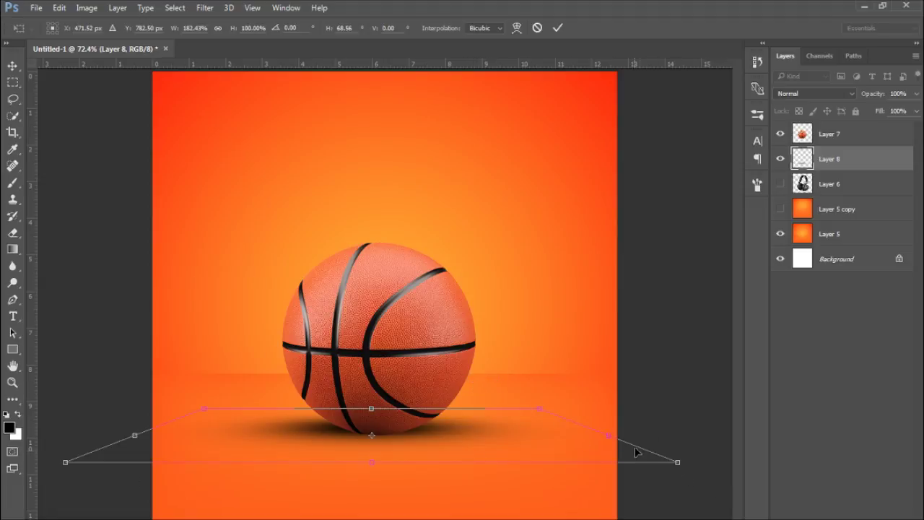
{"action": "left_click_drag", "start_coordinate": [679, 466], "coordinate": [710, 462]}
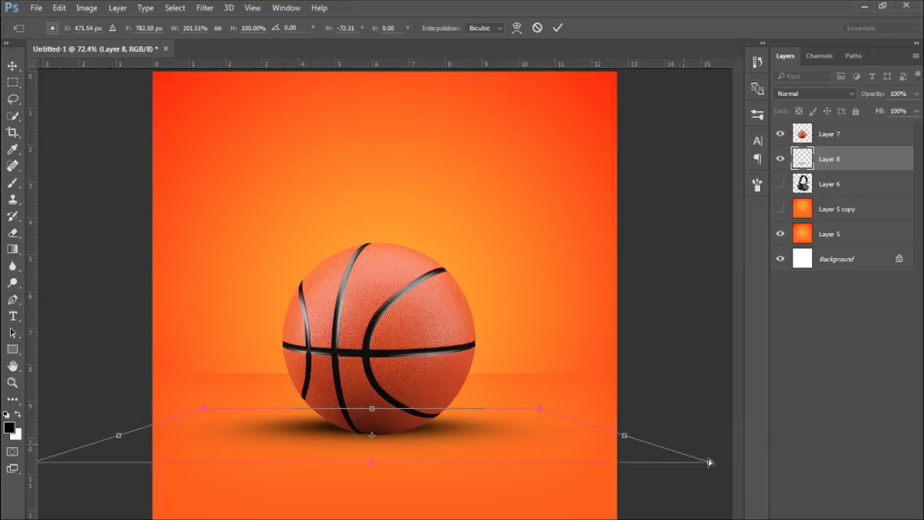
{"action": "left_click", "coordinate": [558, 29]}
- Nudge the shadow into place under the ball and narrow it to about 84% width
{"action": "key", "text": "v"}
{"action": "left_click_drag", "start_coordinate": [449, 420], "coordinate": [453, 423]}
{"action": "key", "text": "z"}
{"action": "mouse_move", "coordinate": [507, 438]}
{"action": "left_mouse_down"}
{"action": "mouse_move", "coordinate": [462, 455]}
{"action": "mouse_move", "coordinate": [514, 443]}
{"action": "left_mouse_up"}
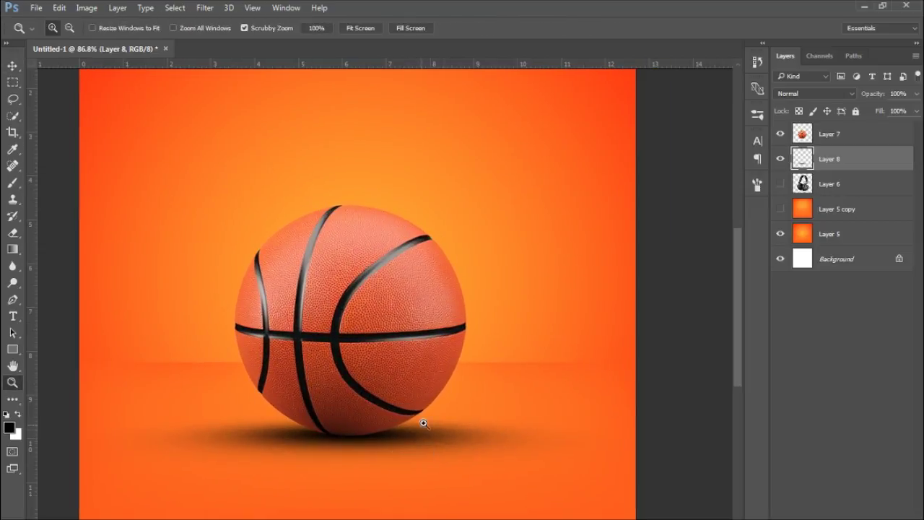
{"action": "key", "text": "ctrl+t"}
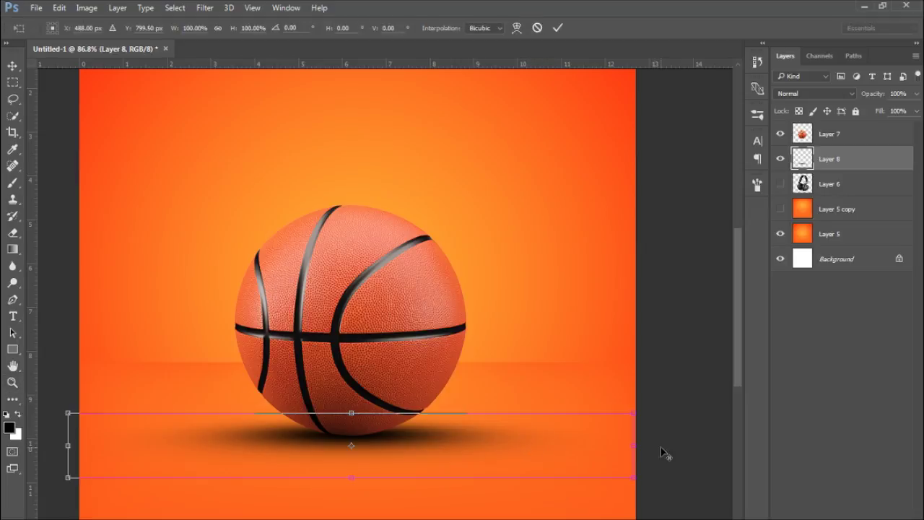
{"action": "left_click_drag", "start_coordinate": [629, 444], "coordinate": [590, 445]}
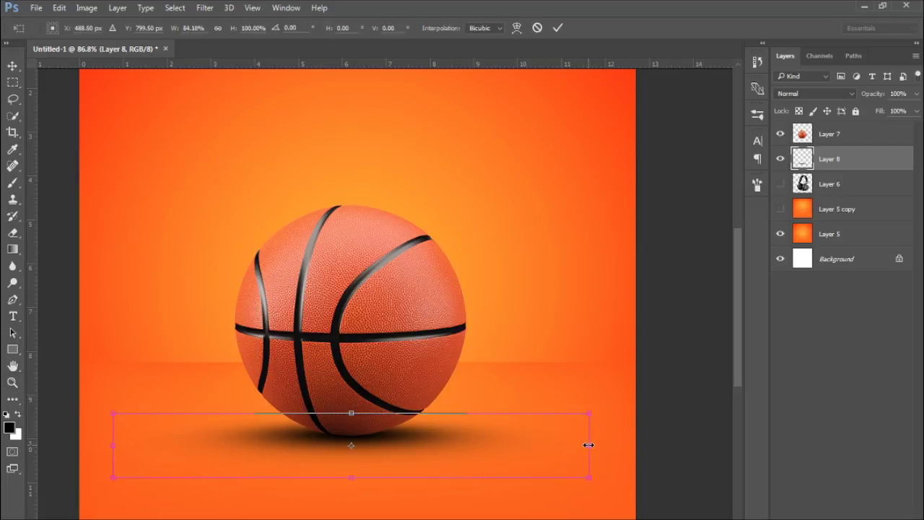
{"action": "left_click", "coordinate": [558, 33]}
{"action": "key", "text": "z"}
{"action": "left_click_drag", "start_coordinate": [470, 346], "coordinate": [386, 346]}
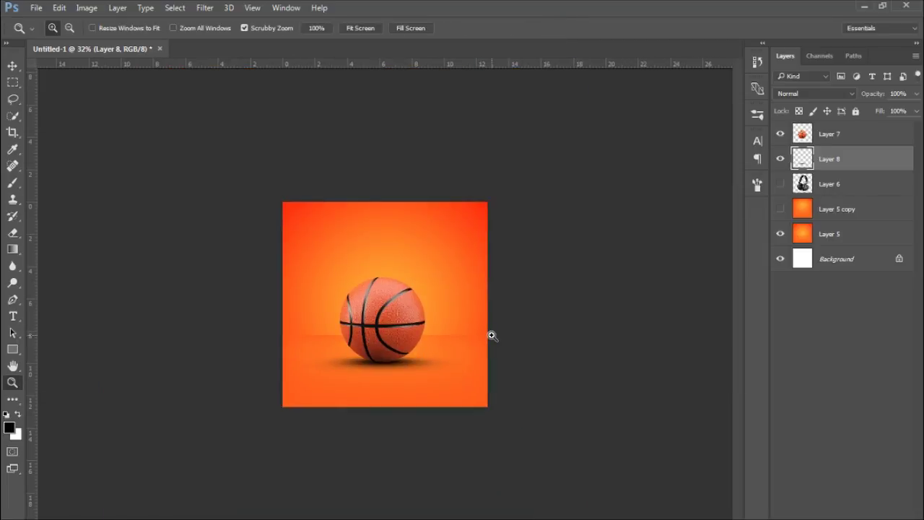
{"action": "left_click_drag", "start_coordinate": [441, 330], "coordinate": [488, 328]}
{"action": "key", "text": "ctrl+0"}
{"action": "key", "text": "c"}
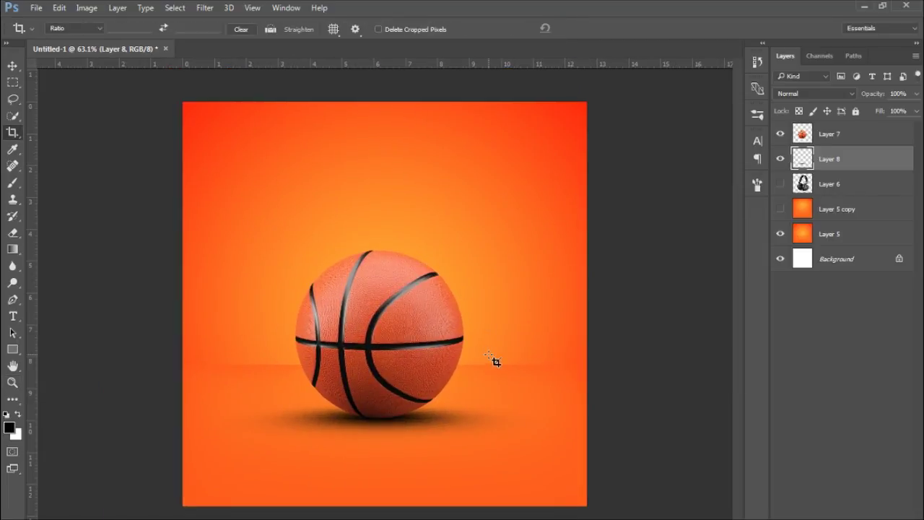
{"action": "left_click", "coordinate": [13, 67]}
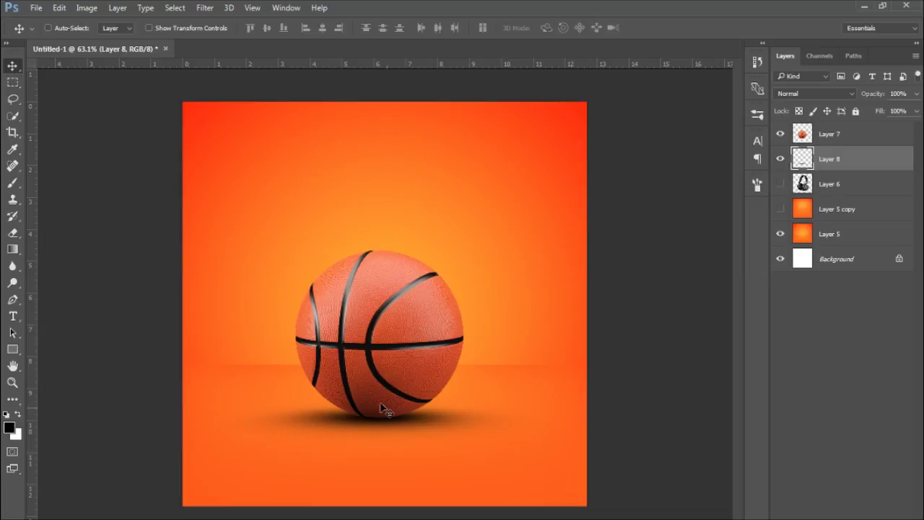
{"action": "key", "text": "z"}
- Add a new layer above the basketball layer and clip it to the basketball
{"action": "left_click", "coordinate": [828, 133]}
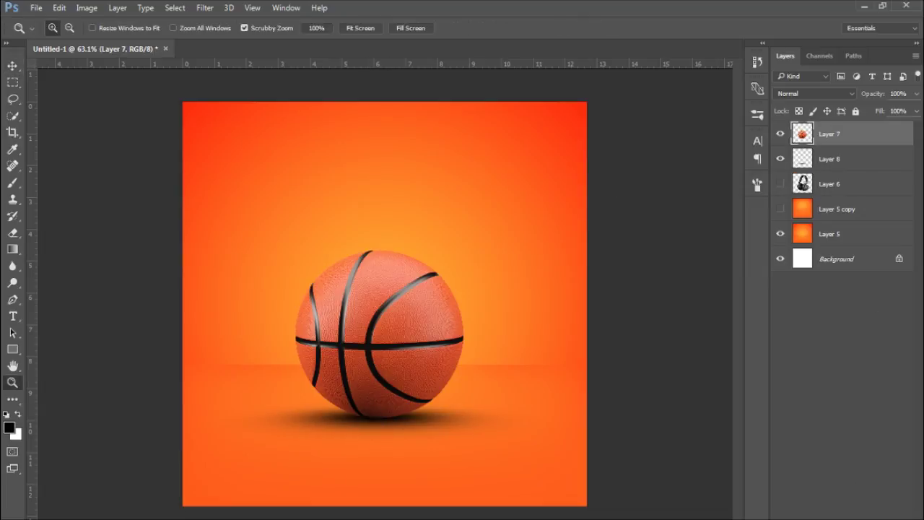
{"action": "left_click", "coordinate": [872, 519]}
{"action": "left_click", "coordinate": [839, 145], "text": "alt"}
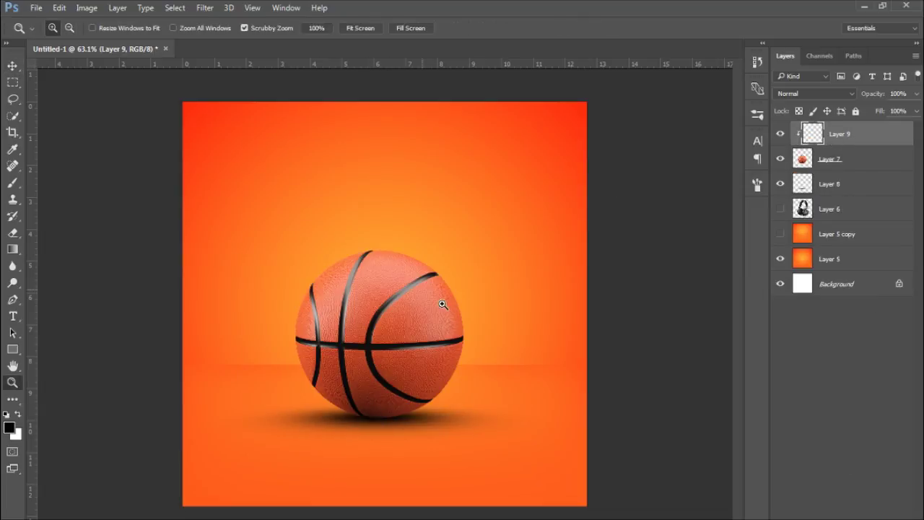
- Paint soft black shading along the ball's lower edge on the clipped layer with a 206 px brush
{"action": "key", "text": "b"}
{"action": "key", "text": "z"}
{"action": "mouse_move", "coordinate": [384, 434]}
{"action": "left_mouse_down"}
{"action": "mouse_move", "coordinate": [453, 416]}
{"action": "mouse_move", "coordinate": [454, 364]}
{"action": "mouse_move", "coordinate": [468, 343]}
{"action": "mouse_move", "coordinate": [403, 370]}
{"action": "left_mouse_up"}
{"action": "key", "text": "b"}
{"action": "left_click_drag", "start_coordinate": [476, 365], "coordinate": [362, 381]}
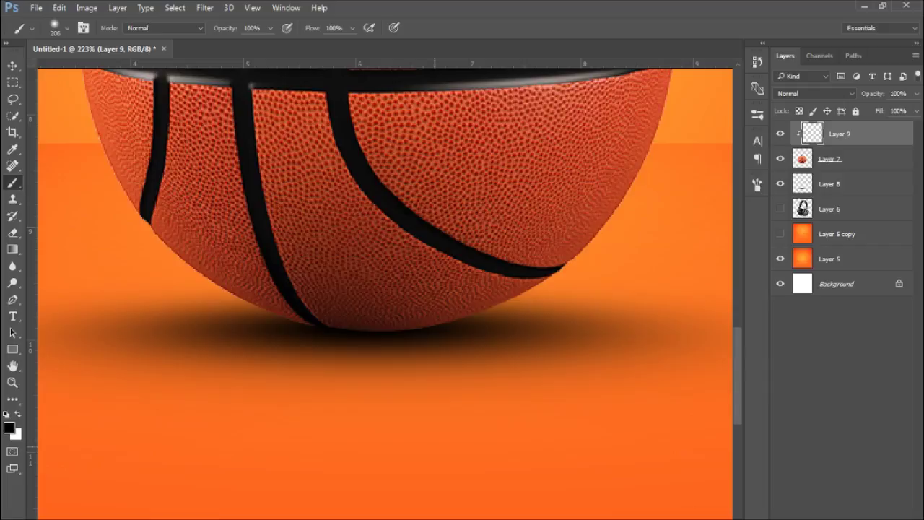
{"action": "left_click_drag", "start_coordinate": [408, 414], "coordinate": [504, 414]}
{"action": "mouse_move", "coordinate": [570, 252]}
{"action": "left_mouse_down"}
{"action": "mouse_move", "coordinate": [433, 304]}
{"action": "mouse_move", "coordinate": [239, 285]}
{"action": "mouse_move", "coordinate": [195, 263]}
{"action": "mouse_move", "coordinate": [268, 293]}
{"action": "left_mouse_up"}
- Lower the opacity of the clipped shading layer to 65%
{"action": "key", "text": "z"}
{"action": "left_click_drag", "start_coordinate": [454, 439], "coordinate": [356, 448]}
{"action": "left_click_drag", "start_coordinate": [419, 385], "coordinate": [468, 381]}
{"action": "left_click", "coordinate": [916, 94]}
{"action": "left_click_drag", "start_coordinate": [917, 110], "coordinate": [882, 109]}
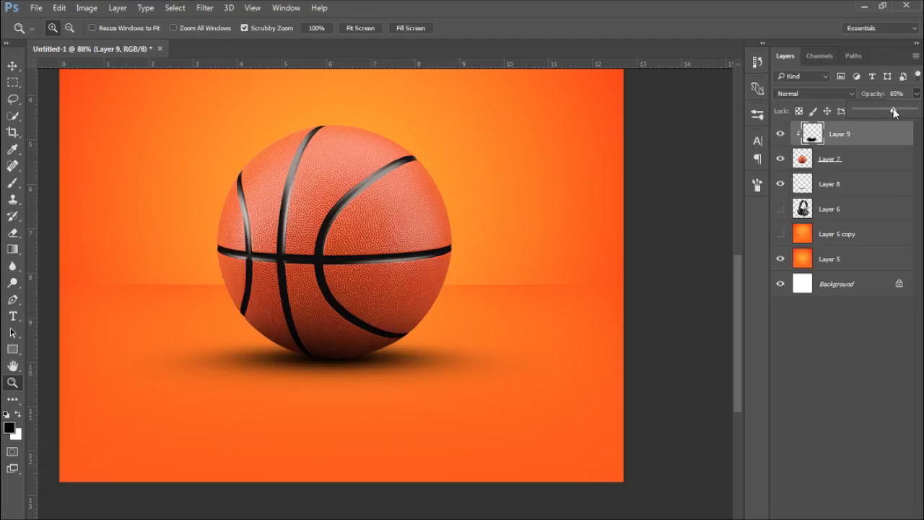
- Compare the ball with Layer 9's shading hidden and shown, and set that layer's opacity to 36%
{"action": "left_click", "coordinate": [780, 134]}
{"action": "left_click_drag", "start_coordinate": [324, 366], "coordinate": [347, 363]}
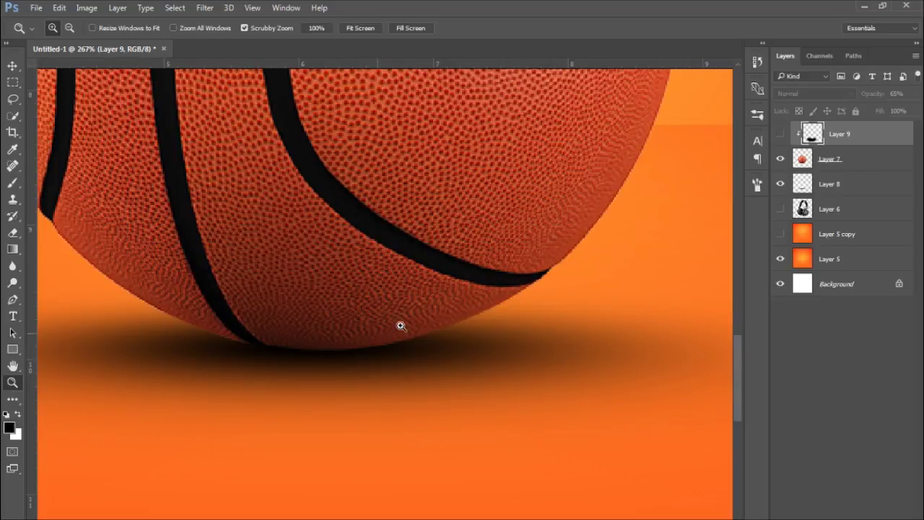
{"action": "left_click_drag", "start_coordinate": [388, 350], "coordinate": [329, 353]}
{"action": "left_click", "coordinate": [780, 133]}
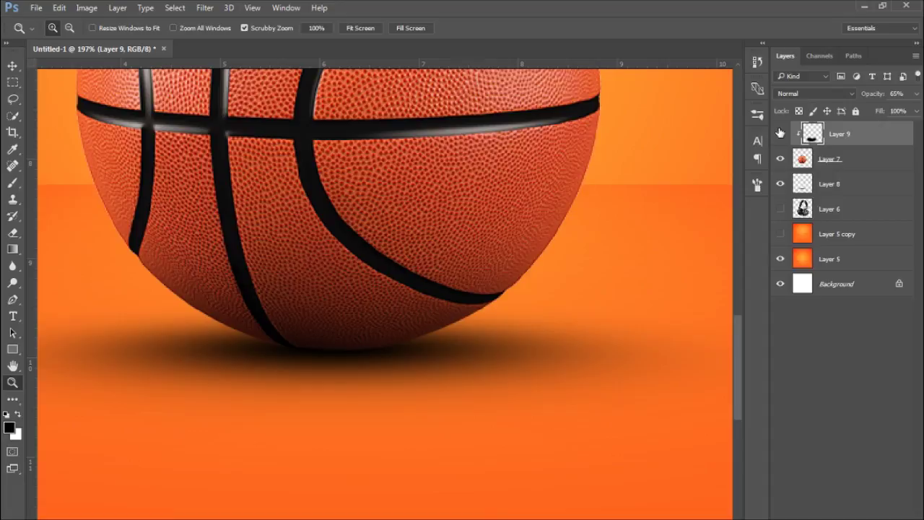
{"action": "left_click", "coordinate": [917, 94]}
{"action": "left_click_drag", "start_coordinate": [876, 108], "coordinate": [874, 107]}
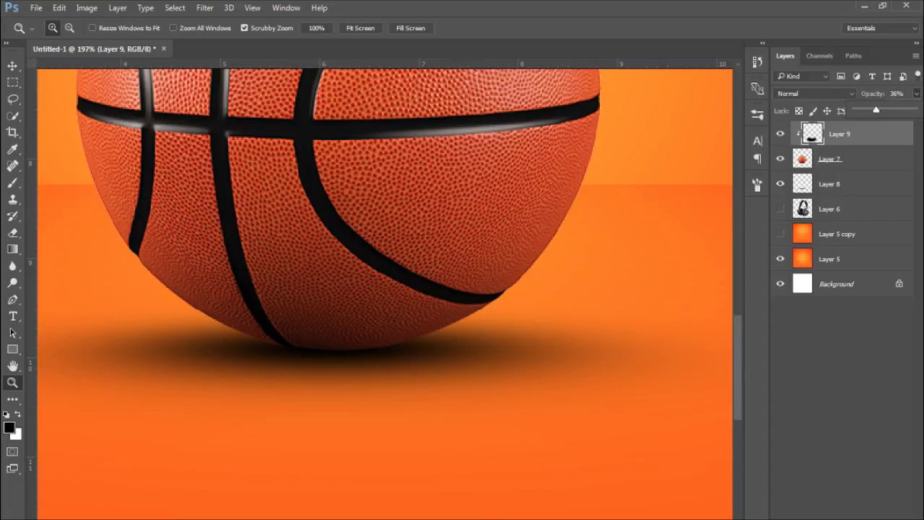
- Paint darker contact shading at the ball's base with a 131 px black brush on another new clipped layer at 54% opacity
{"action": "key", "text": "ctrl+shift+alt+n"}
{"action": "left_click", "coordinate": [855, 145], "text": "alt"}
{"action": "key", "text": "b"}
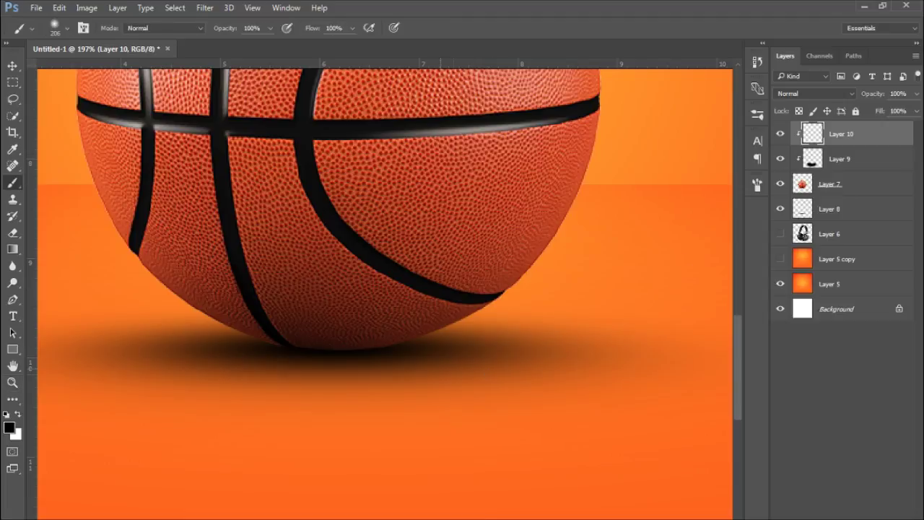
{"action": "left_click_drag", "start_coordinate": [423, 403], "coordinate": [380, 409]}
{"action": "mouse_move", "coordinate": [324, 403]}
{"action": "left_mouse_down"}
{"action": "mouse_move", "coordinate": [259, 403]}
{"action": "mouse_move", "coordinate": [431, 398]}
{"action": "mouse_move", "coordinate": [212, 393]}
{"action": "left_mouse_up"}
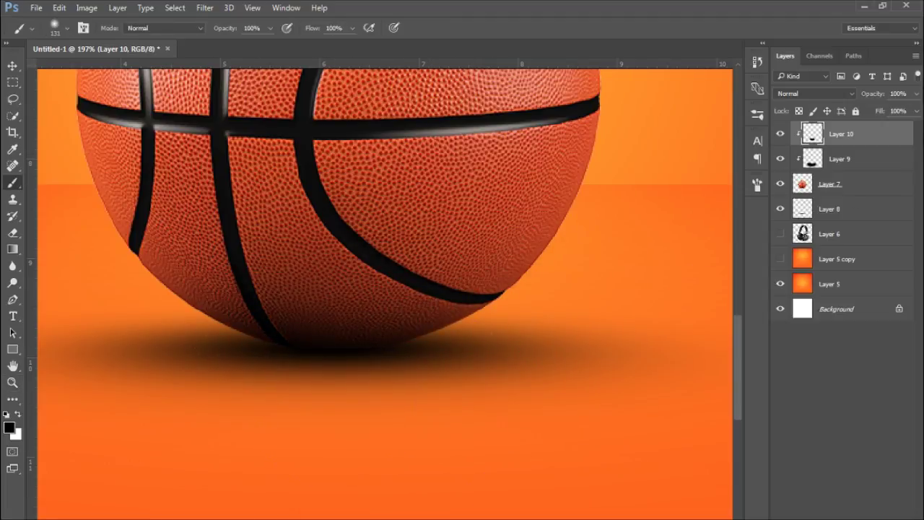
{"action": "left_click", "coordinate": [916, 94]}
{"action": "left_click_drag", "start_coordinate": [913, 110], "coordinate": [890, 109]}
- Hide and show Layers 10, 9 and 8 to compare the whole composition with and without its shadows
{"action": "key", "text": "z"}
{"action": "left_click_drag", "start_coordinate": [485, 267], "coordinate": [408, 296]}
{"action": "mouse_move", "coordinate": [470, 284]}
{"action": "left_mouse_down"}
{"action": "mouse_move", "coordinate": [460, 287]}
{"action": "mouse_move", "coordinate": [468, 282]}
{"action": "left_mouse_up"}
{"action": "left_click_drag", "start_coordinate": [780, 134], "coordinate": [778, 214]}
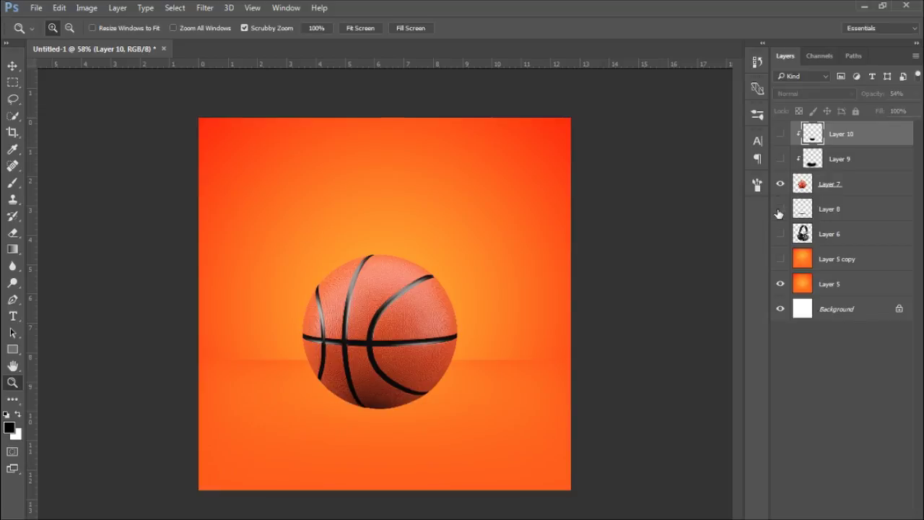
{"action": "left_click", "coordinate": [779, 210]}
{"action": "left_click_drag", "start_coordinate": [780, 159], "coordinate": [780, 136]}
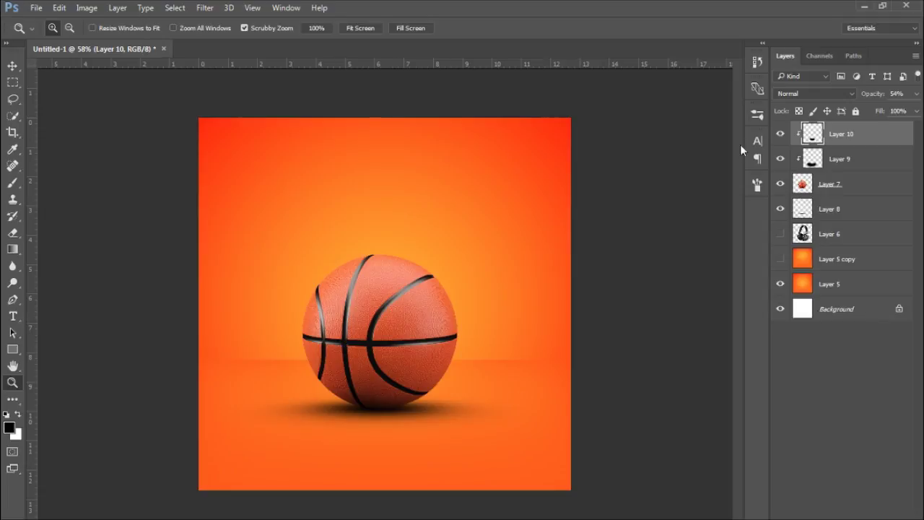
- Show the Layer 5 copy backdrop and nudge the ball's floor shadow on Layer 8 slightly into place
{"action": "left_click", "coordinate": [780, 259]}
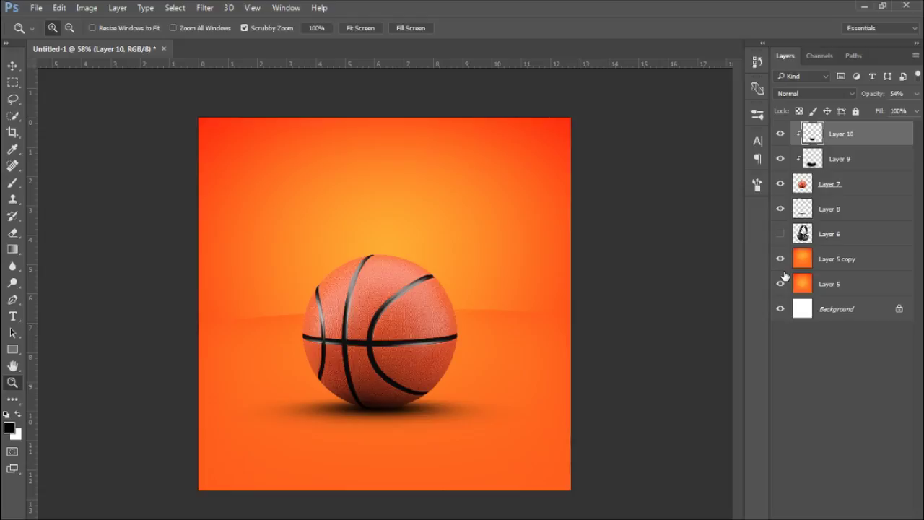
{"action": "left_click", "coordinate": [836, 209]}
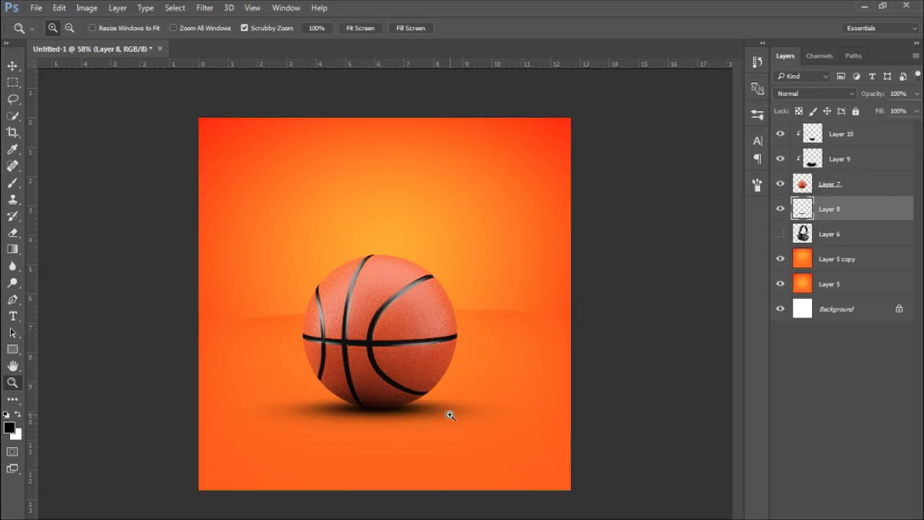
{"action": "key", "text": "v"}
{"action": "left_click_drag", "start_coordinate": [450, 413], "coordinate": [457, 416]}
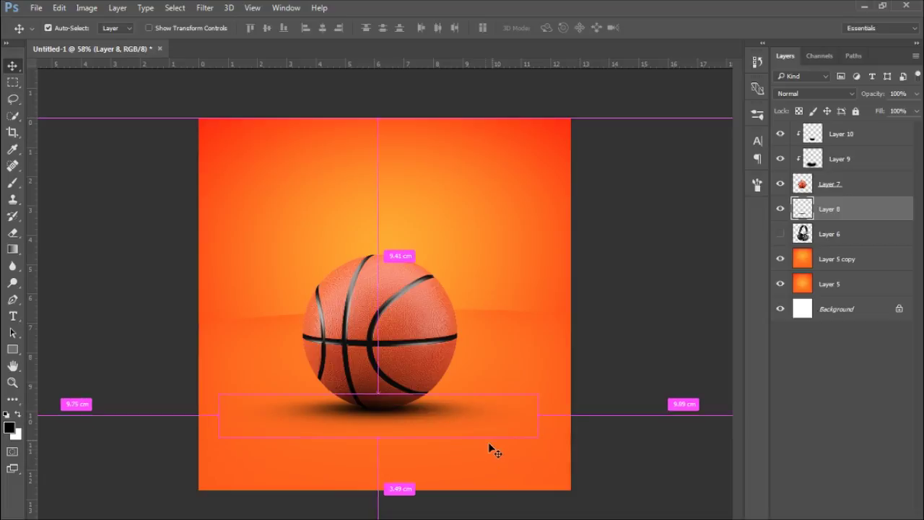
- Warp the Layer 8 floor shadow so its right end curves downward to follow the floor's perspective
{"action": "key", "text": "ctrl+t"}
{"action": "right_click", "coordinate": [416, 415]}
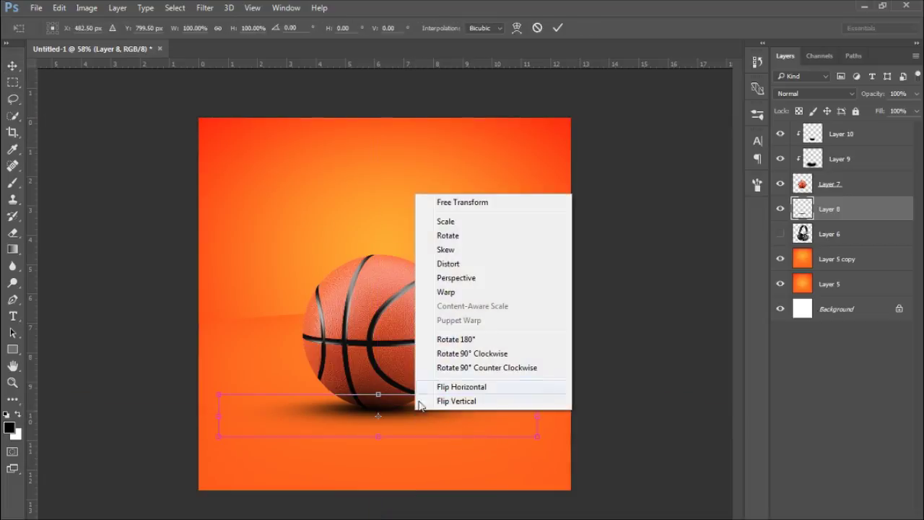
{"action": "left_click", "coordinate": [427, 291]}
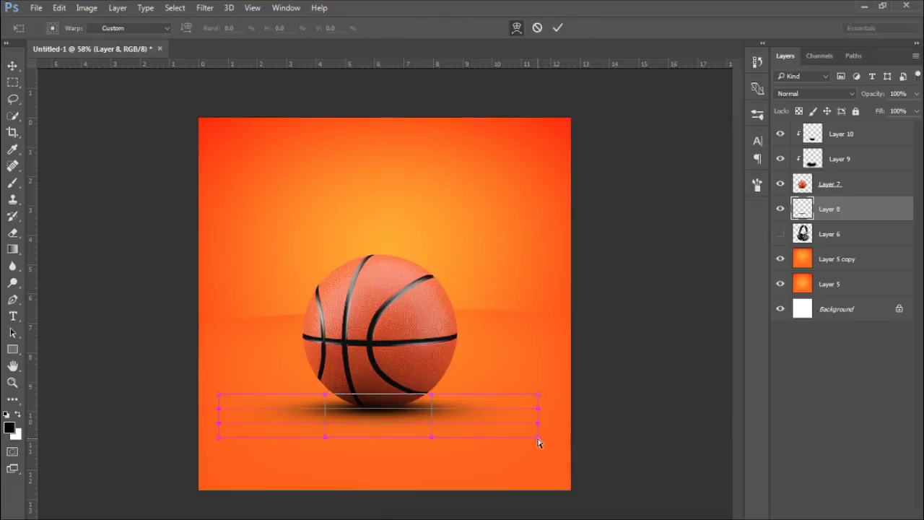
{"action": "left_click_drag", "start_coordinate": [538, 440], "coordinate": [541, 476]}
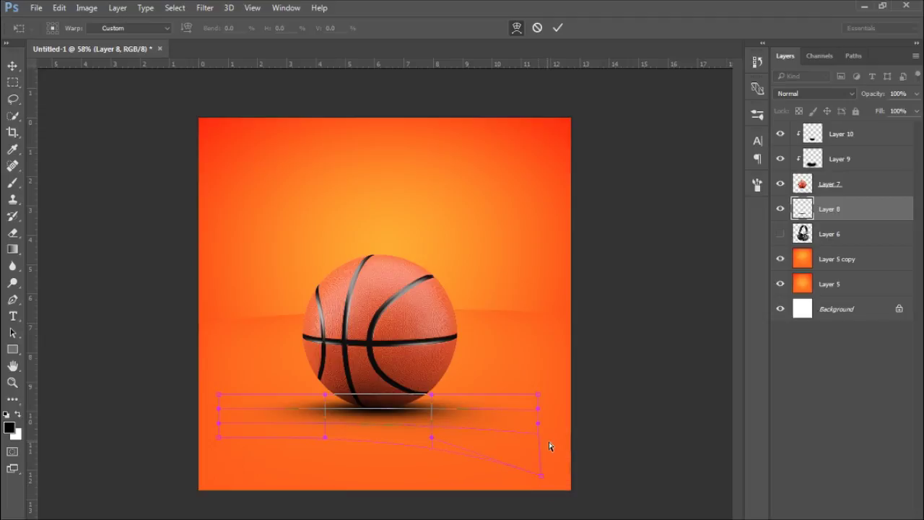
{"action": "left_click_drag", "start_coordinate": [541, 427], "coordinate": [542, 462]}
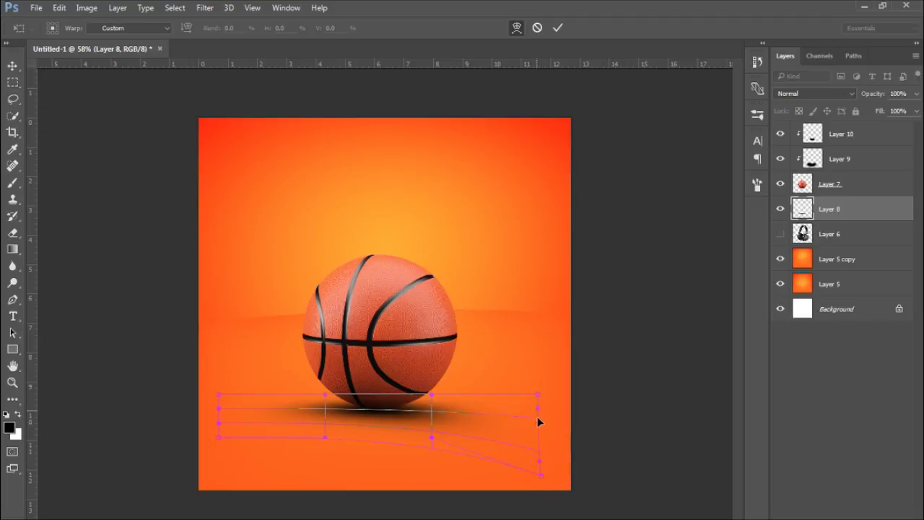
{"action": "left_click_drag", "start_coordinate": [538, 419], "coordinate": [538, 446]}
{"action": "left_click_drag", "start_coordinate": [539, 397], "coordinate": [538, 426]}
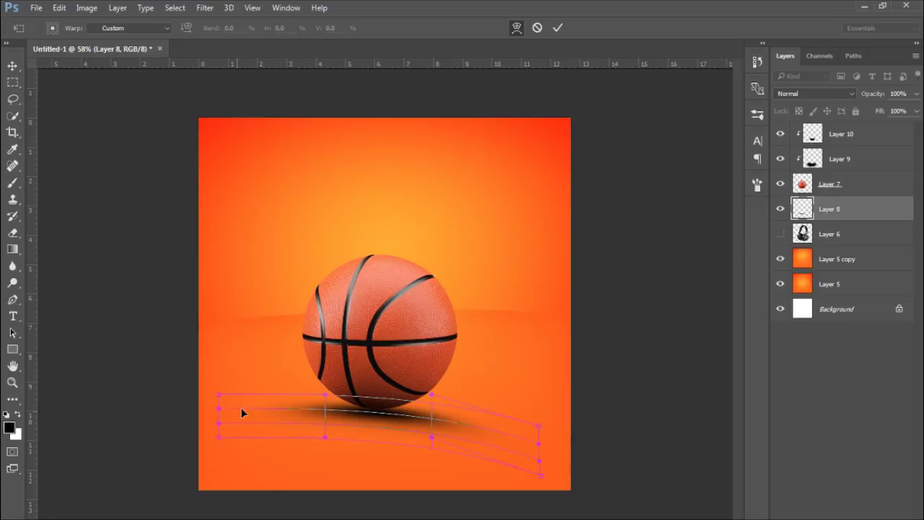
- Bend the shadow's left end downward to match, adjust its middle against the ball's base, and apply the warp
{"action": "left_click_drag", "start_coordinate": [221, 438], "coordinate": [221, 457]}
{"action": "left_click_drag", "start_coordinate": [220, 410], "coordinate": [220, 440]}
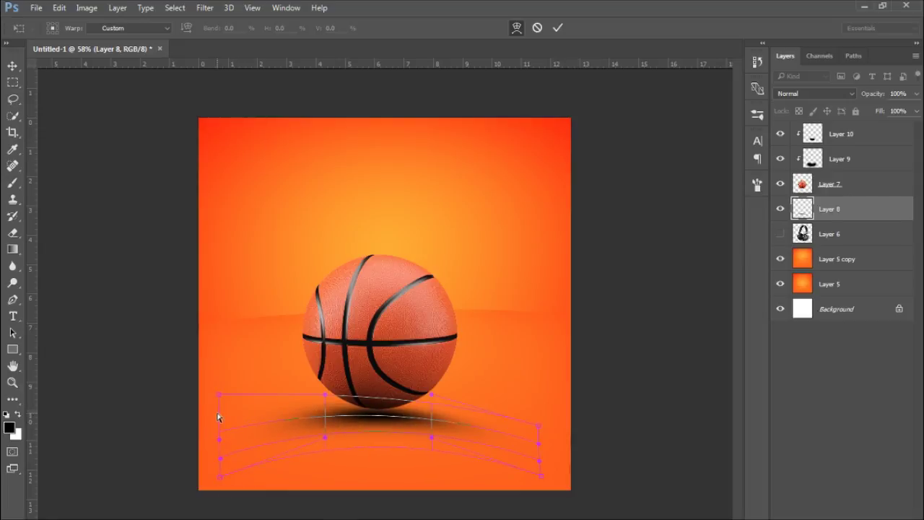
{"action": "left_click_drag", "start_coordinate": [219, 398], "coordinate": [221, 437]}
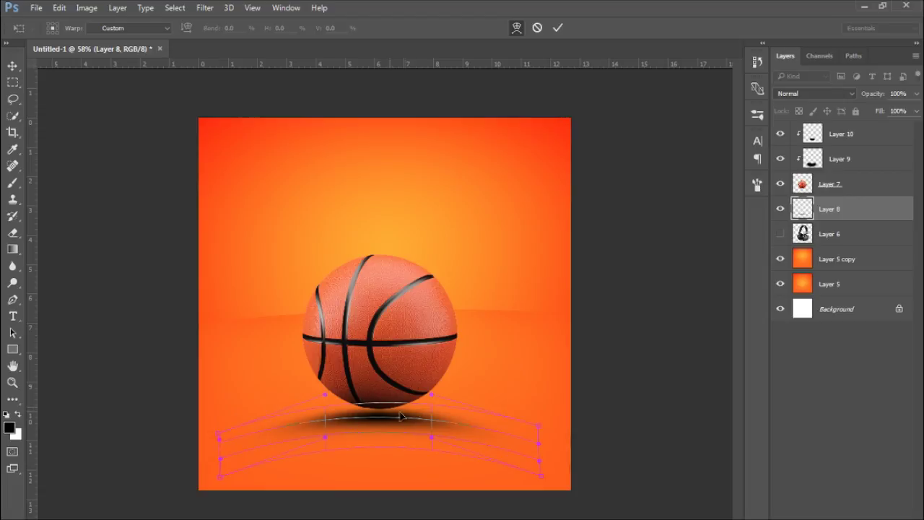
{"action": "left_click_drag", "start_coordinate": [383, 412], "coordinate": [383, 406]}
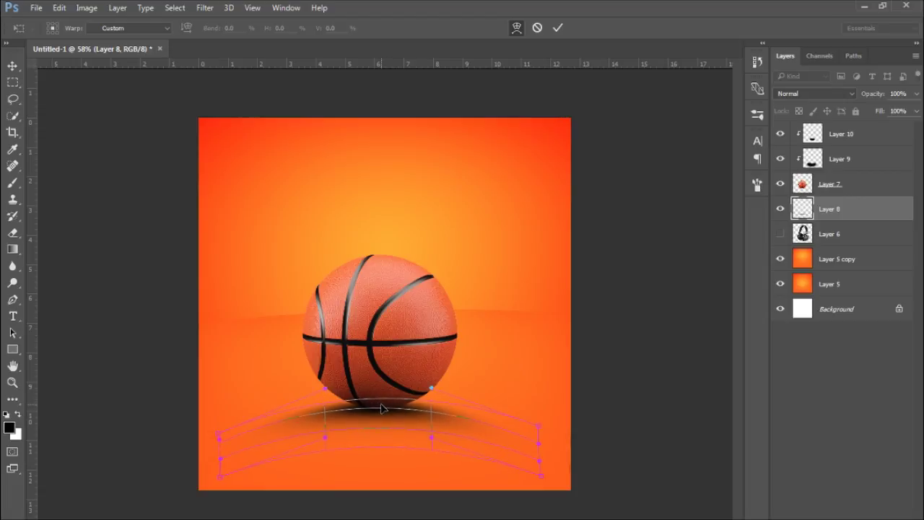
{"action": "left_click_drag", "start_coordinate": [382, 409], "coordinate": [385, 426]}
{"action": "key", "text": "Return"}
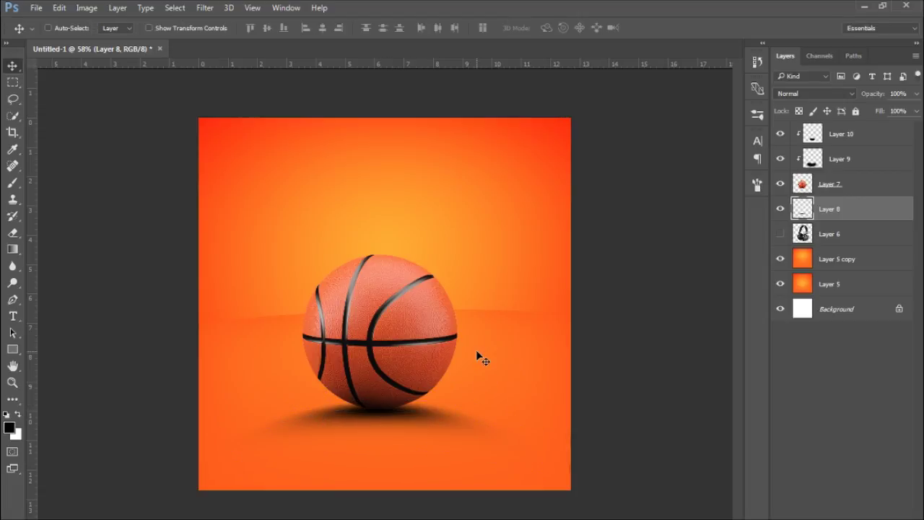
{"action": "left_click_drag", "start_coordinate": [458, 393], "coordinate": [457, 384]}
{"action": "key", "text": "z"}
{"action": "left_click_drag", "start_coordinate": [494, 343], "coordinate": [512, 351]}
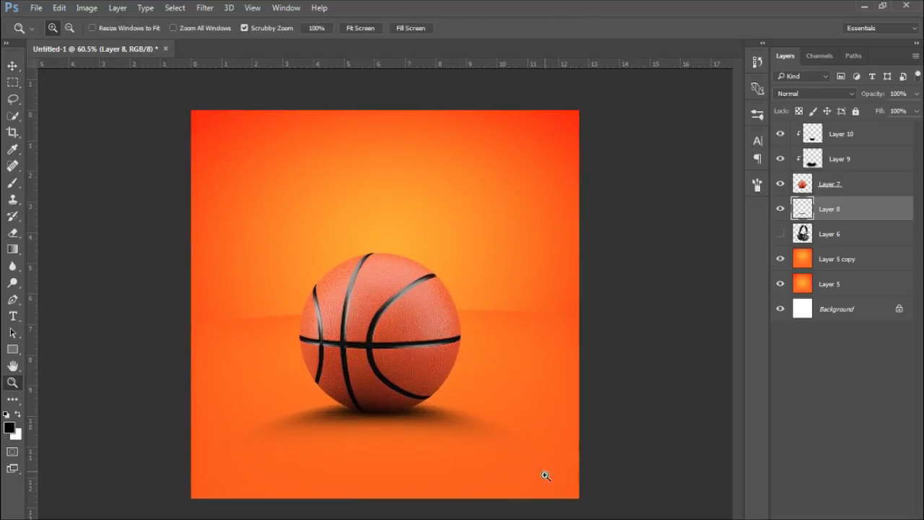
- Hide Layer 5 copy and Layer 5, and put the ball and its shadow on a new solid orange layer above Background
{"action": "left_click", "coordinate": [780, 258]}
{"action": "left_click", "coordinate": [780, 284]}
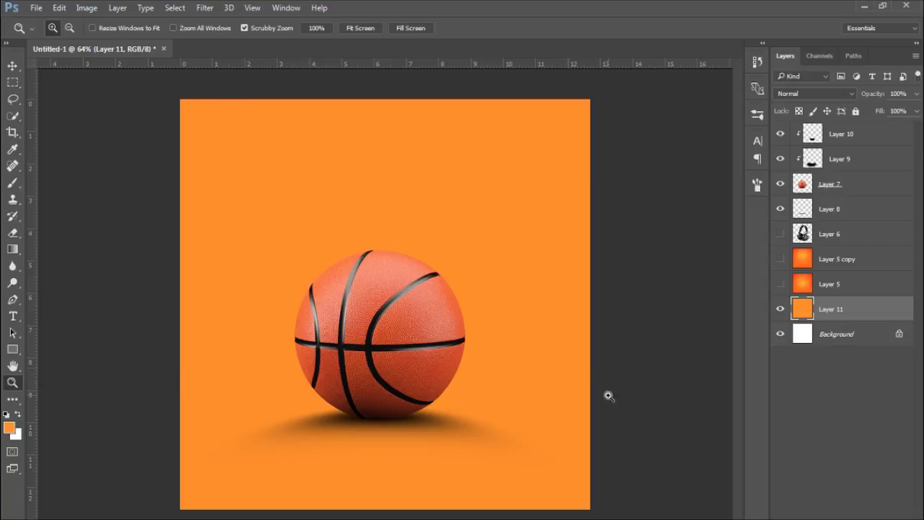
{"action": "left_click", "coordinate": [831, 209]}
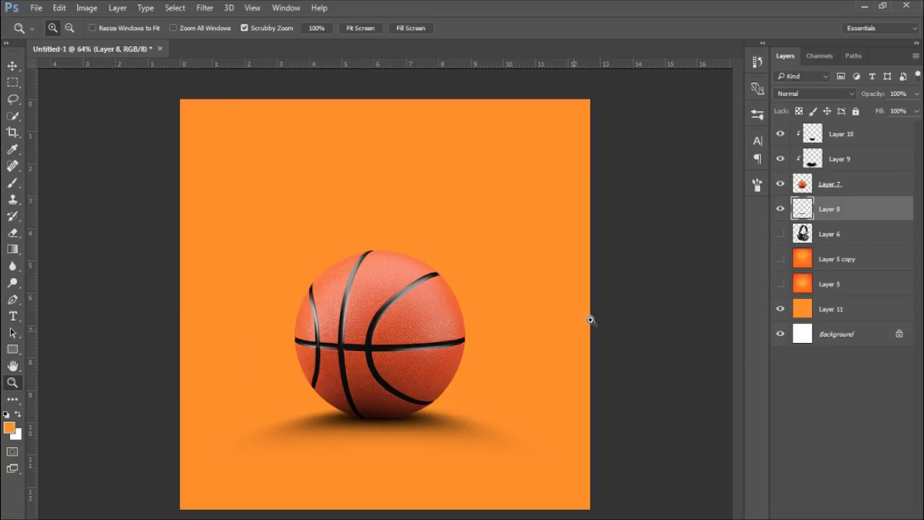
{"action": "left_click_drag", "start_coordinate": [416, 404], "coordinate": [478, 422]}
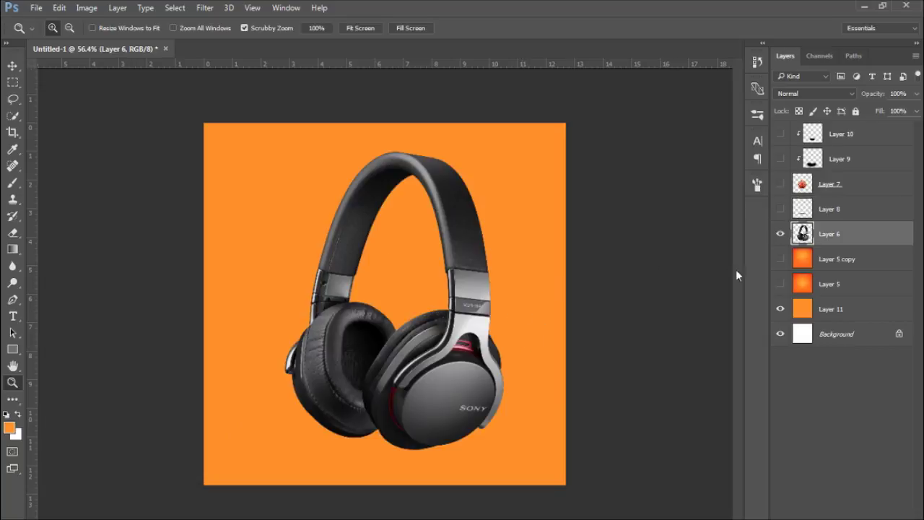
- Scale down the headphones on Layer 6 and stamp one soft black 448 px brush dab on a new layer behind them
{"action": "key", "text": "ctrl+t"}
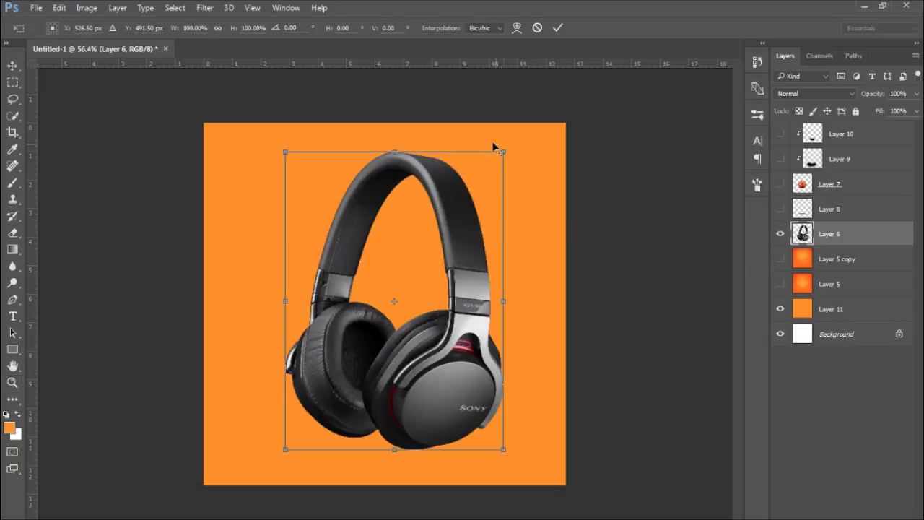
{"action": "left_click_drag", "start_coordinate": [495, 146], "coordinate": [466, 179]}
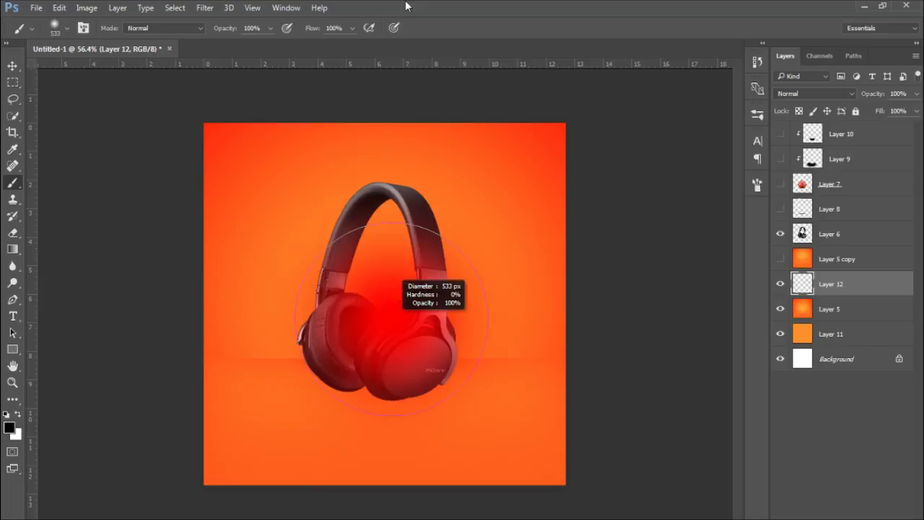
{"action": "left_click_drag", "start_coordinate": [423, 302], "coordinate": [409, 303]}
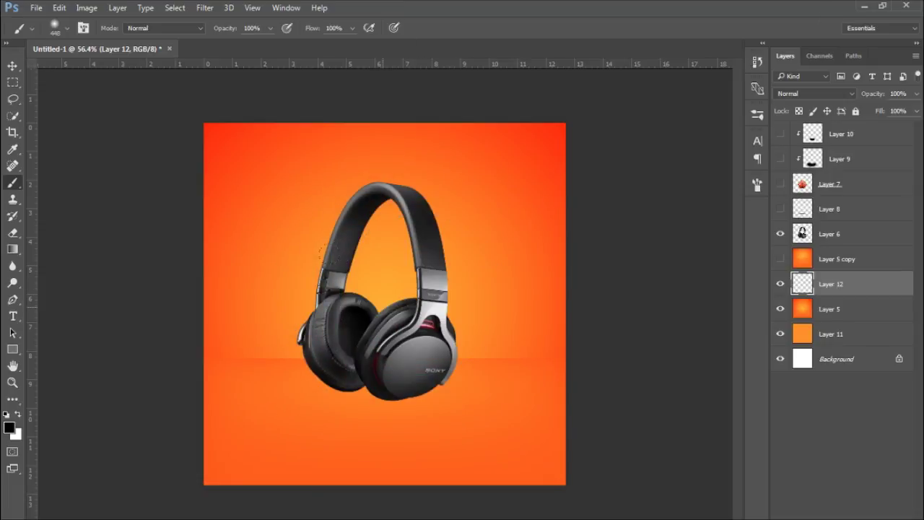
{"action": "left_click", "coordinate": [382, 263]}
- Flatten the black dab to about 16% of its height and place it as a floor shadow beneath the headphones
{"action": "key", "text": "ctrl+t"}
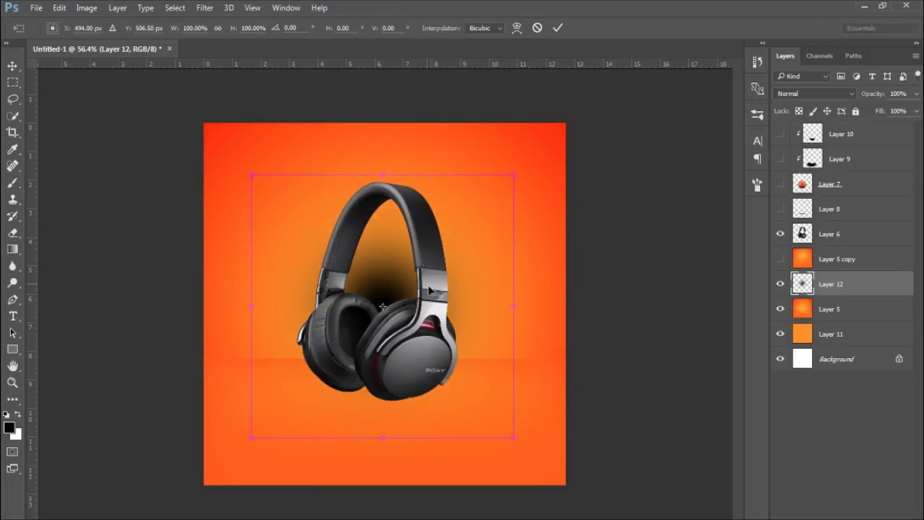
{"action": "left_click_drag", "start_coordinate": [384, 171], "coordinate": [383, 287]}
{"action": "left_click_drag", "start_coordinate": [443, 318], "coordinate": [447, 410]}
{"action": "right_click", "coordinate": [447, 394]}
{"action": "left_click", "coordinate": [490, 263]}
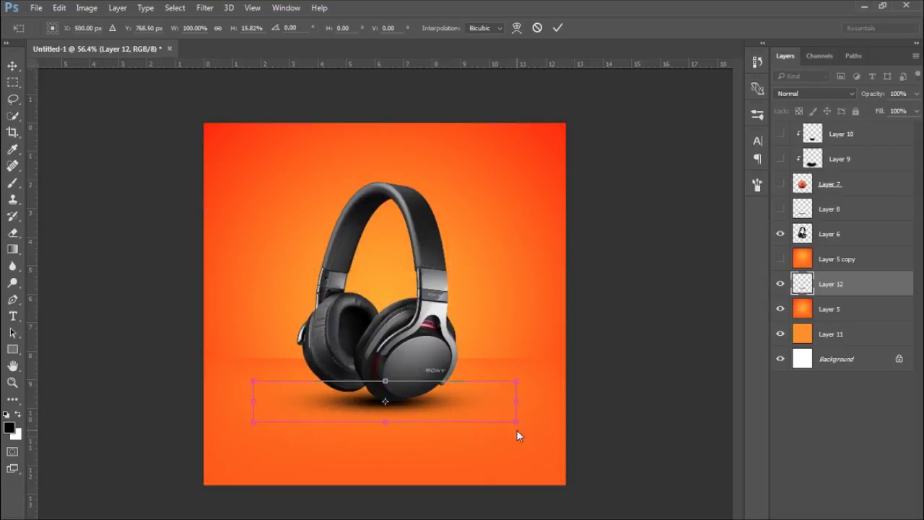
{"action": "left_click_drag", "start_coordinate": [516, 421], "coordinate": [538, 410]}
{"action": "key", "text": "b"}
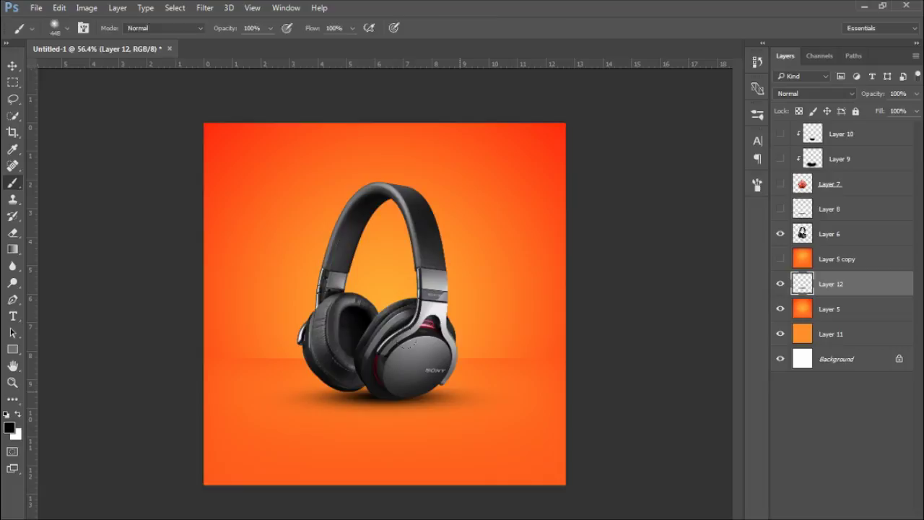
- Shift the floor shadow right and slightly down so it sits under the right earcup's contact point
{"action": "key", "text": "z"}
{"action": "mouse_move", "coordinate": [408, 397]}
{"action": "left_mouse_down"}
{"action": "mouse_move", "coordinate": [481, 384]}
{"action": "mouse_move", "coordinate": [473, 381]}
{"action": "left_mouse_up"}
{"action": "key", "text": "space"}
{"action": "left_click_drag", "start_coordinate": [438, 344], "coordinate": [440, 271]}
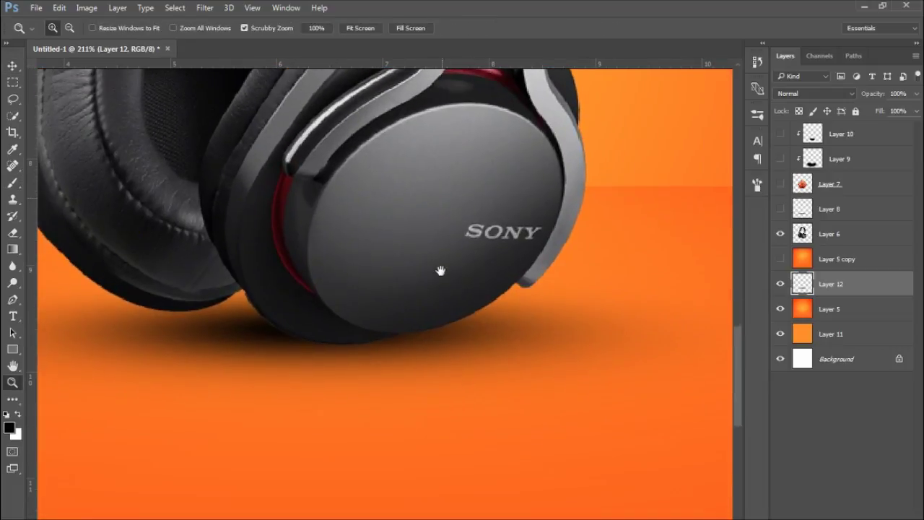
{"action": "left_click_drag", "start_coordinate": [405, 316], "coordinate": [455, 334]}
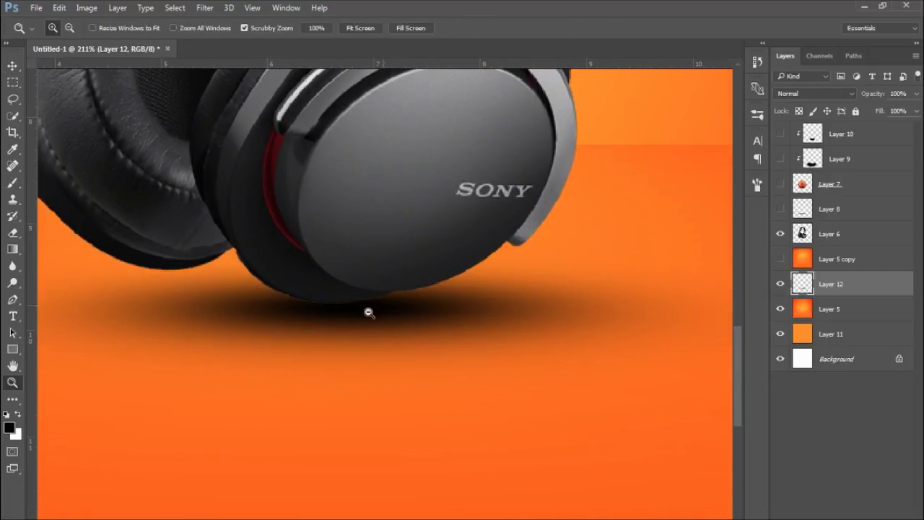
{"action": "left_click_drag", "start_coordinate": [369, 312], "coordinate": [351, 431]}
{"action": "key", "text": "space"}
{"action": "key", "text": "v"}
{"action": "key", "text": "z"}
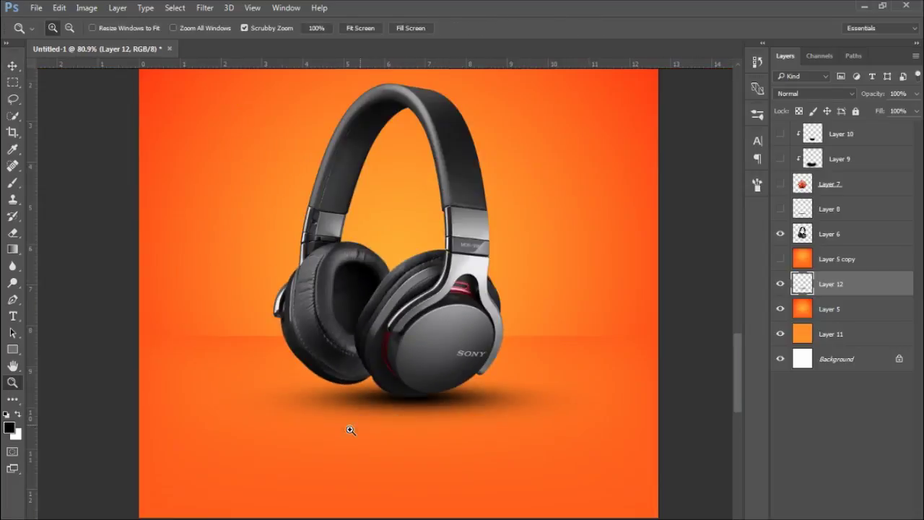
- Duplicate the Layer 12 shadow and position the copy beneath the left earcup
{"action": "key", "text": "v"}
{"action": "left_click_drag", "start_coordinate": [458, 407], "coordinate": [316, 381]}
{"action": "key", "text": "z"}
{"action": "key", "text": "v"}
{"action": "key", "text": "ctrl+j"}
{"action": "key", "text": "ctrl+t"}
{"action": "left_click_drag", "start_coordinate": [242, 390], "coordinate": [435, 383]}
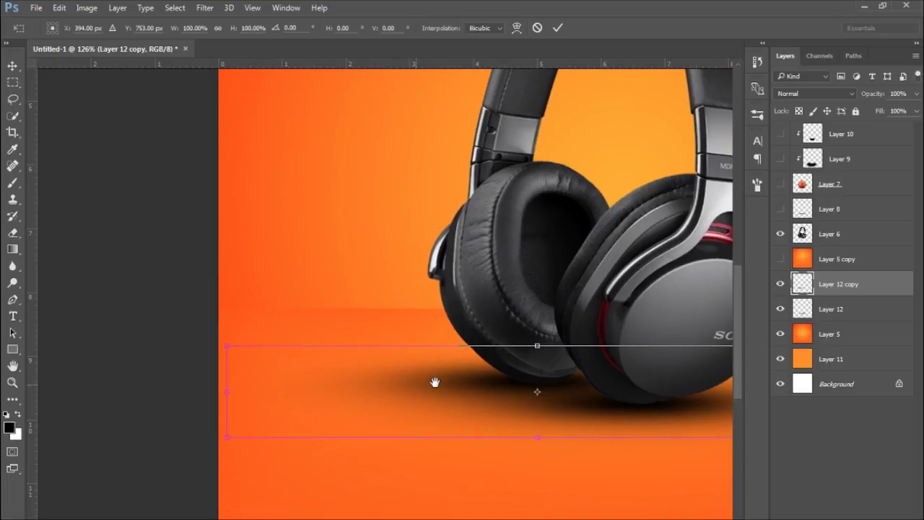
- Narrow the copied shadow under the left earcup with Free Transform and apply the change
{"action": "left_click_drag", "start_coordinate": [227, 389], "coordinate": [298, 391]}
{"action": "key", "text": "Return"}
{"action": "key", "text": "ctrl+t"}
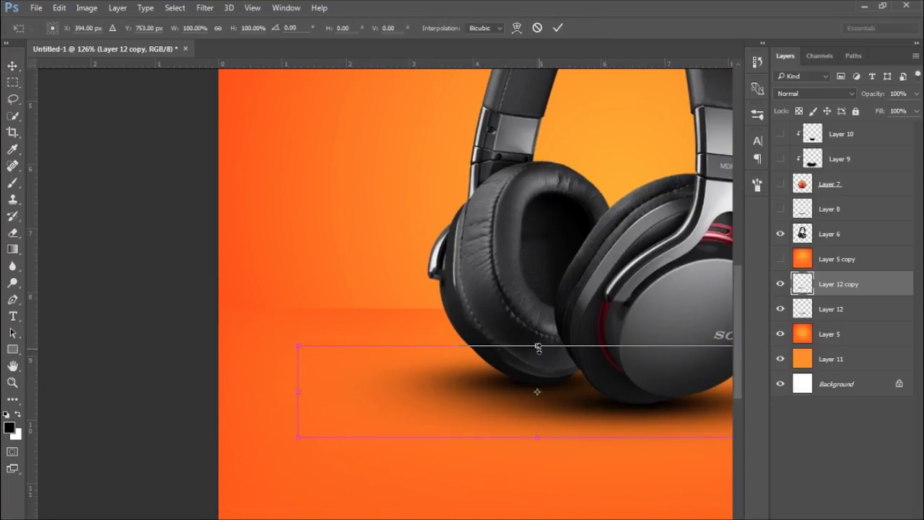
{"action": "left_click_drag", "start_coordinate": [537, 346], "coordinate": [539, 349]}
{"action": "key", "text": "Return"}
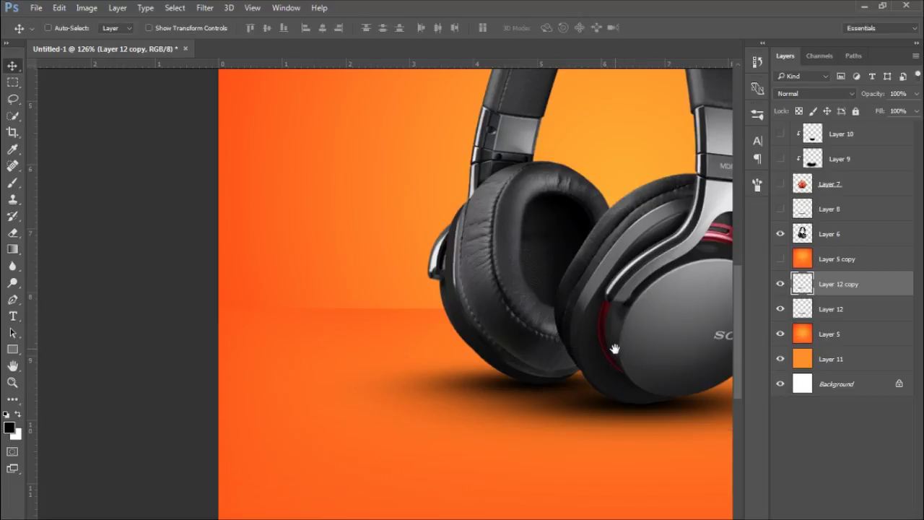
- Examine the floor shadows under both earcups up close and in the whole composition
{"action": "left_click_drag", "start_coordinate": [615, 347], "coordinate": [394, 328]}
{"action": "key", "text": "z"}
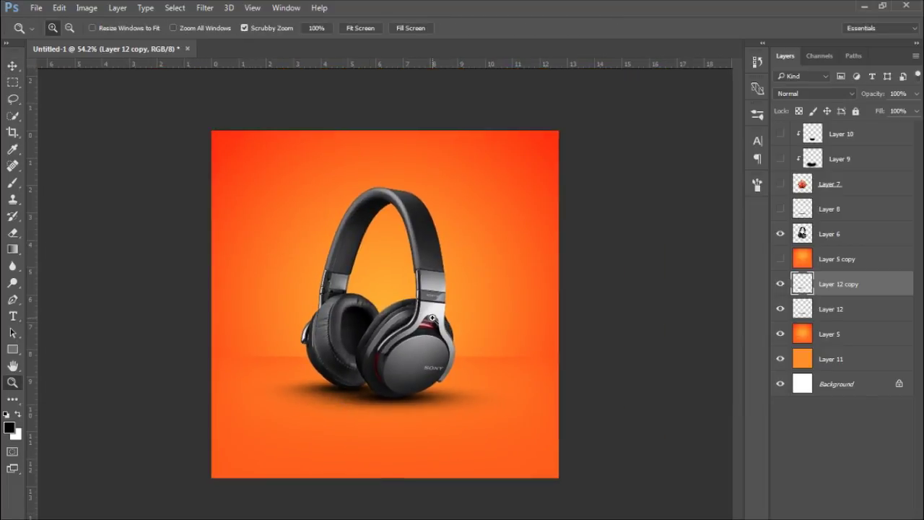
{"action": "mouse_move", "coordinate": [434, 283]}
{"action": "left_mouse_down"}
{"action": "mouse_move", "coordinate": [400, 289]}
{"action": "mouse_move", "coordinate": [441, 292]}
{"action": "left_mouse_up"}
{"action": "scroll", "coordinate": [441, 291], "scroll_direction": "up", "scroll_amount": 3}
{"action": "scroll", "coordinate": [343, 412], "scroll_direction": "up", "scroll_amount": 2}
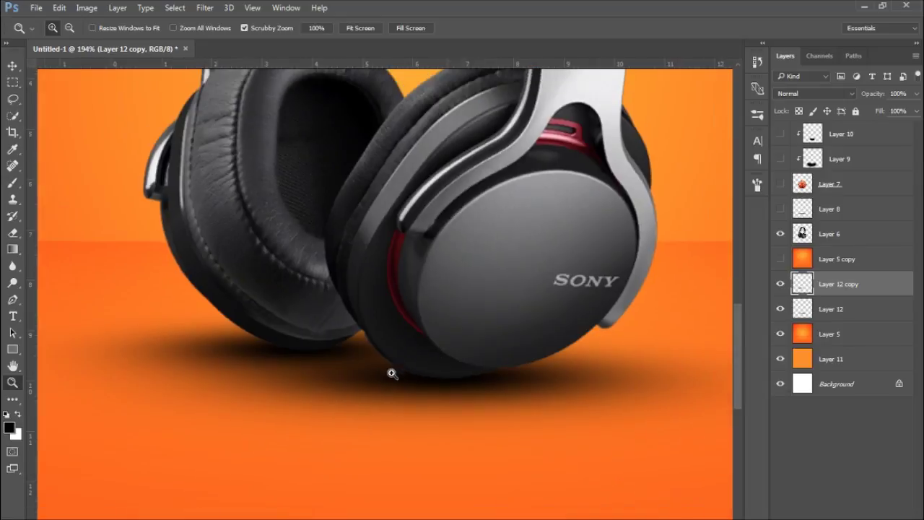
{"action": "scroll", "coordinate": [392, 373], "scroll_direction": "down", "scroll_amount": 5}
{"action": "scroll", "coordinate": [370, 365], "scroll_direction": "up", "scroll_amount": 2}
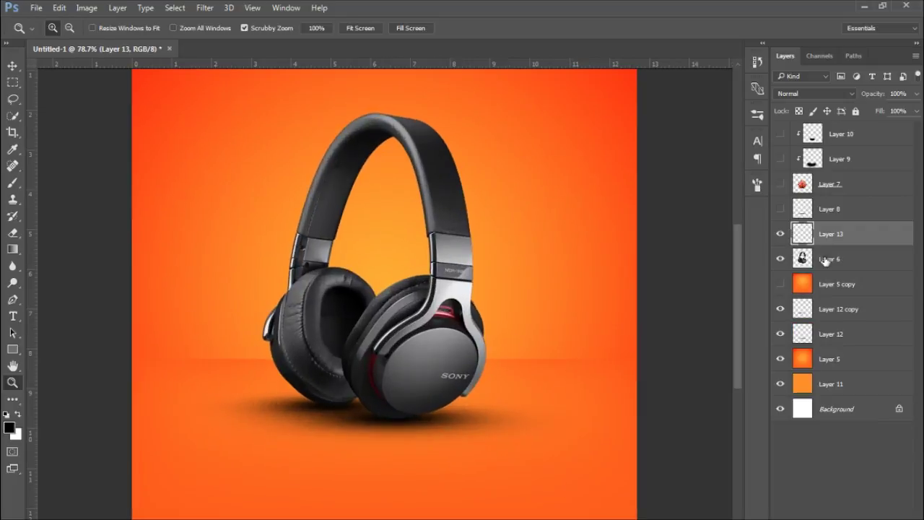
- Clip the new Layer 13 to the headphones and brush black contact shading along the earcup bottoms at 80% layer opacity
{"action": "left_click", "coordinate": [851, 247], "text": "alt"}
{"action": "key", "text": "b"}
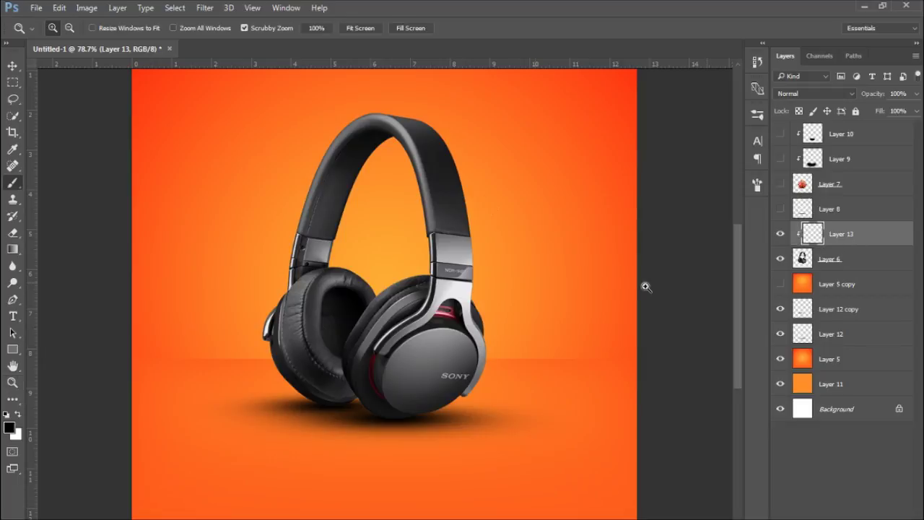
{"action": "key", "text": "z"}
{"action": "mouse_move", "coordinate": [442, 345]}
{"action": "left_mouse_down"}
{"action": "mouse_move", "coordinate": [473, 338]}
{"action": "mouse_move", "coordinate": [510, 199]}
{"action": "left_mouse_up"}
{"action": "key", "text": "b"}
{"action": "left_click_drag", "start_coordinate": [512, 232], "coordinate": [364, 242]}
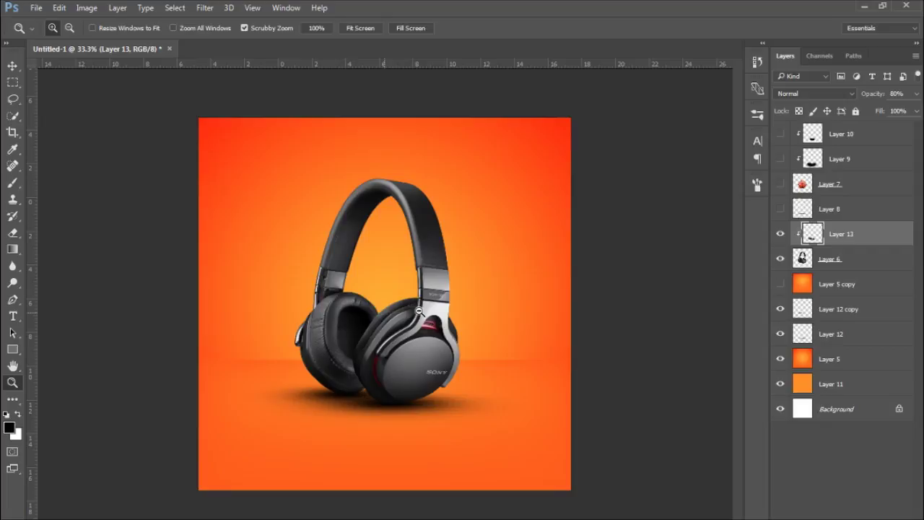
- Briefly show the Layer 5 copy backdrop, and hide Layer 5 to place the headphones on the solid orange background
{"action": "left_click", "coordinate": [780, 285]}
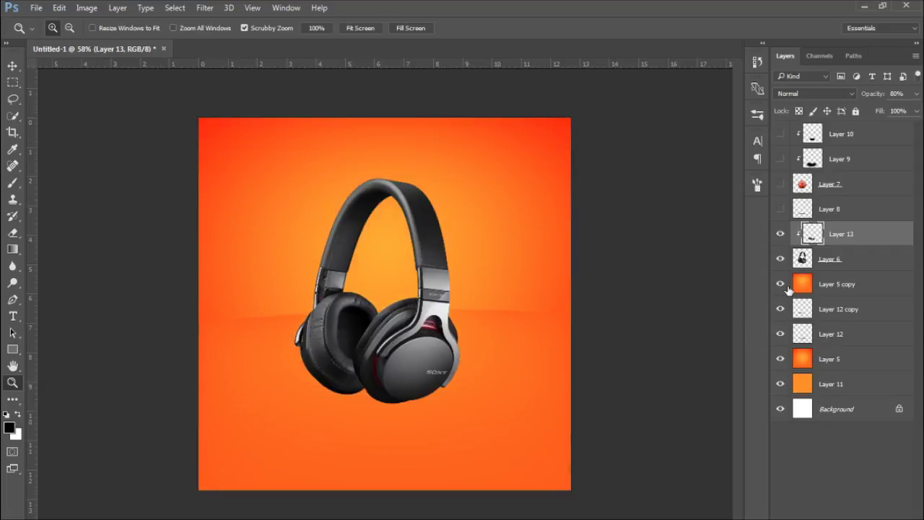
{"action": "left_click", "coordinate": [780, 284]}
{"action": "left_click", "coordinate": [779, 359]}
{"action": "left_click", "coordinate": [817, 334]}
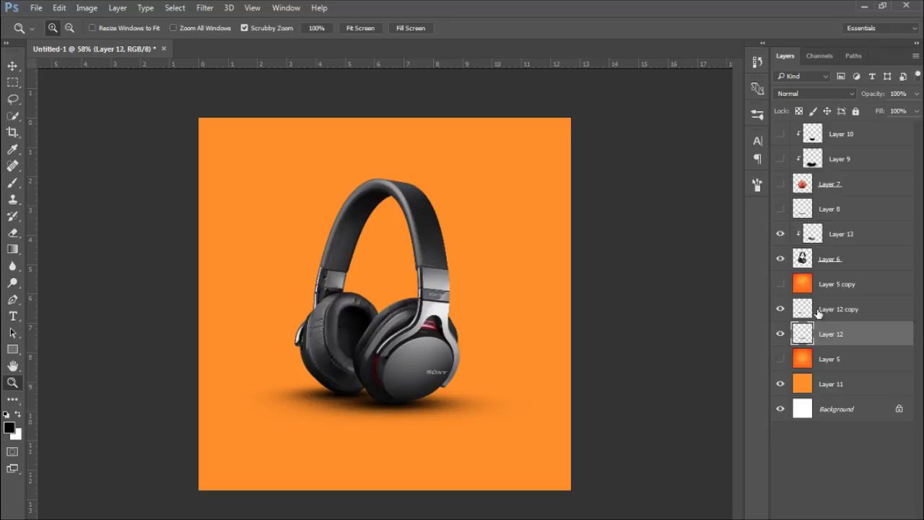
- Merge Layer 12 and Layer 12 copy into one floor shadow layer under the headphones
{"action": "left_click_drag", "start_coordinate": [395, 410], "coordinate": [489, 405]}
{"action": "left_click_drag", "start_coordinate": [356, 389], "coordinate": [289, 388]}
{"action": "left_click_drag", "start_coordinate": [383, 255], "coordinate": [359, 313]}
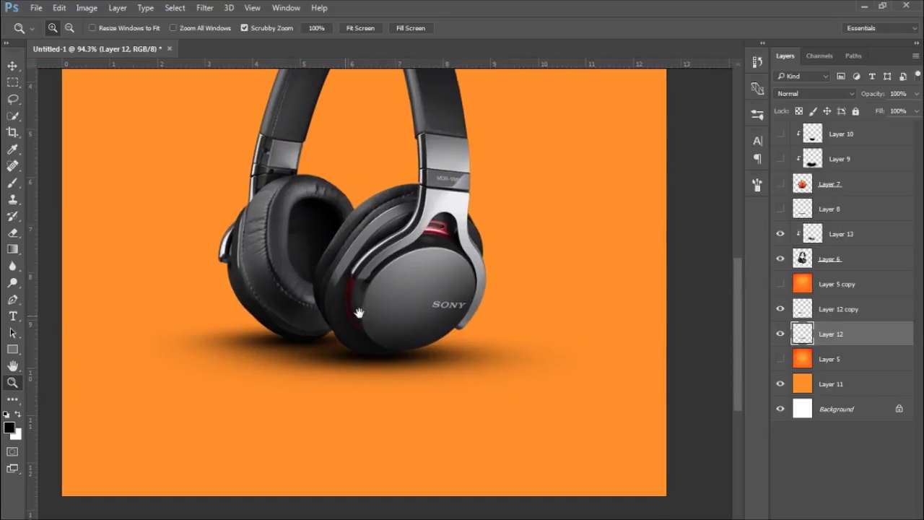
{"action": "left_click", "coordinate": [838, 315], "text": "shift"}
{"action": "key", "text": "ctrl+e"}
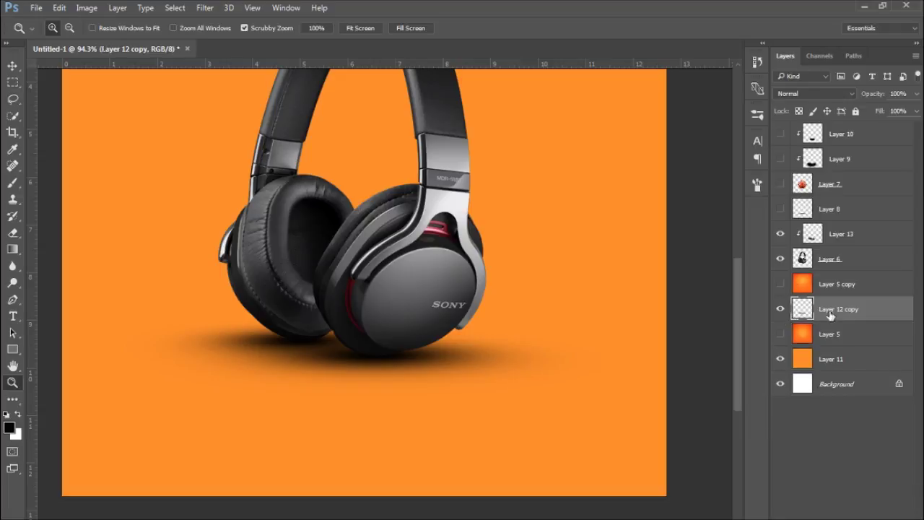
- Start a custom Warp on the merged headphone shadow and bend its right end downward
{"action": "key", "text": "ctrl+t"}
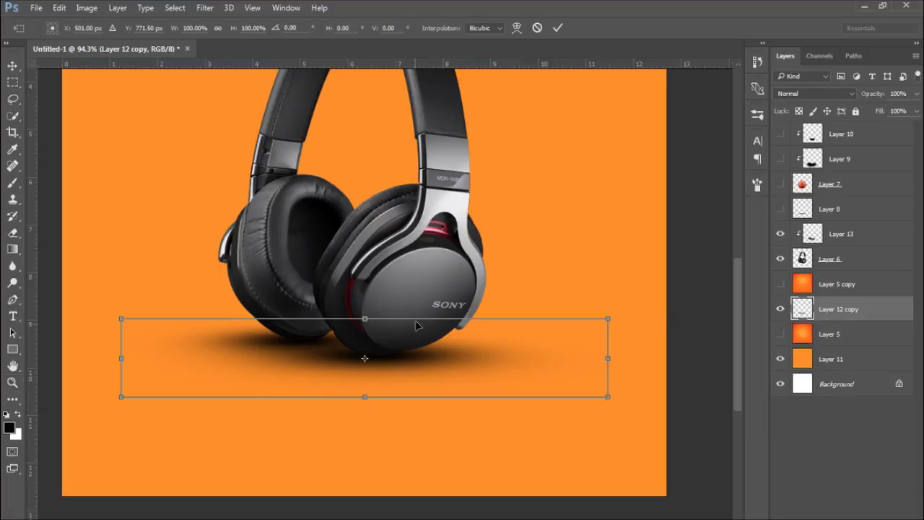
{"action": "right_click", "coordinate": [412, 358]}
{"action": "left_click", "coordinate": [553, 234]}
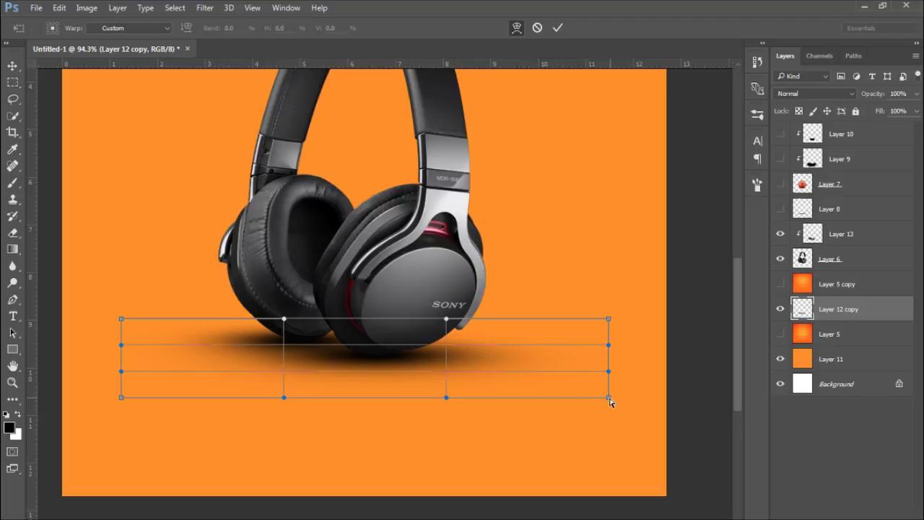
{"action": "left_click_drag", "start_coordinate": [610, 402], "coordinate": [610, 424]}
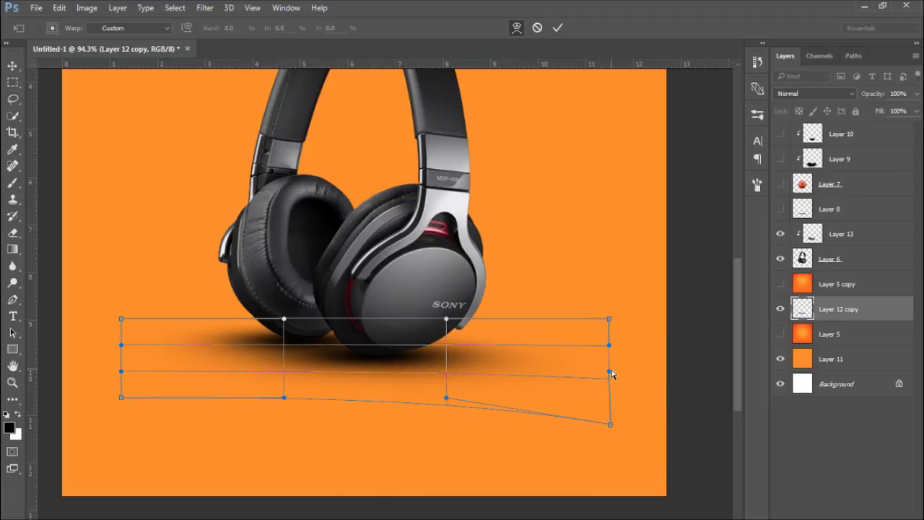
{"action": "left_click_drag", "start_coordinate": [611, 372], "coordinate": [610, 392]}
{"action": "left_click_drag", "start_coordinate": [609, 345], "coordinate": [608, 369]}
{"action": "left_click_drag", "start_coordinate": [609, 318], "coordinate": [608, 343]}
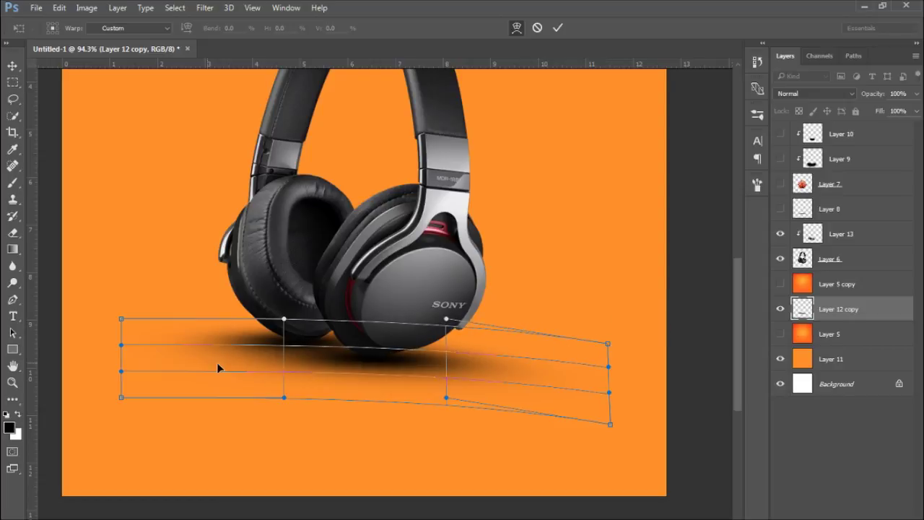
- Bend the shadow's left end downward, raise its middle slightly into an arch, and apply the warp
{"action": "left_click_drag", "start_coordinate": [121, 398], "coordinate": [121, 420]}
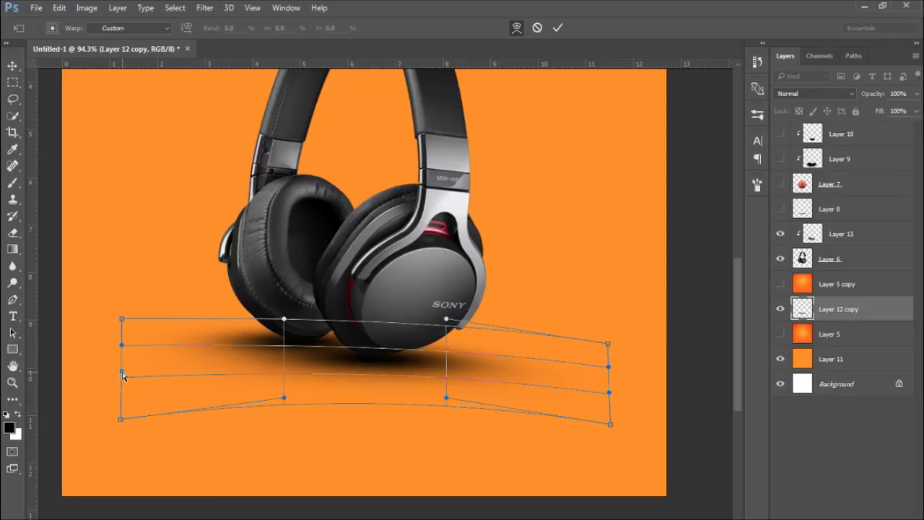
{"action": "left_click_drag", "start_coordinate": [122, 371], "coordinate": [123, 397]}
{"action": "left_click_drag", "start_coordinate": [122, 346], "coordinate": [122, 368]}
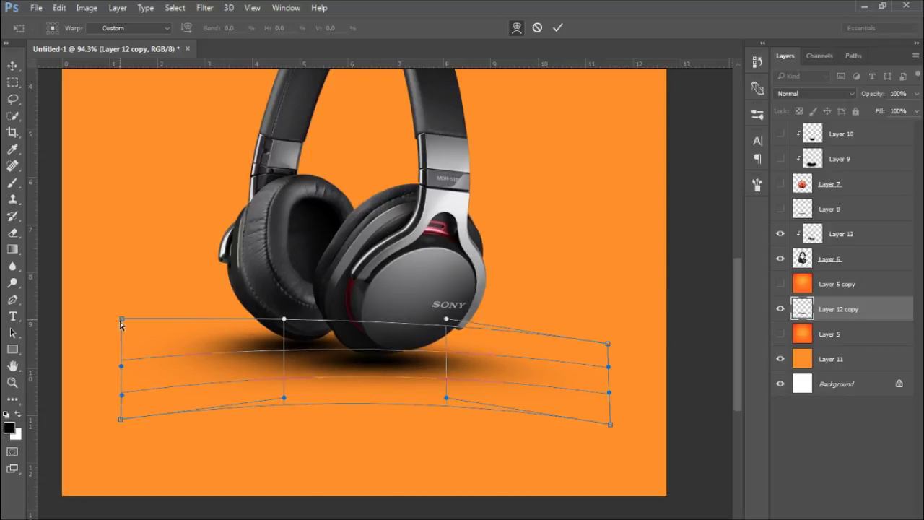
{"action": "left_click_drag", "start_coordinate": [121, 320], "coordinate": [123, 344]}
{"action": "left_click_drag", "start_coordinate": [332, 345], "coordinate": [331, 337]}
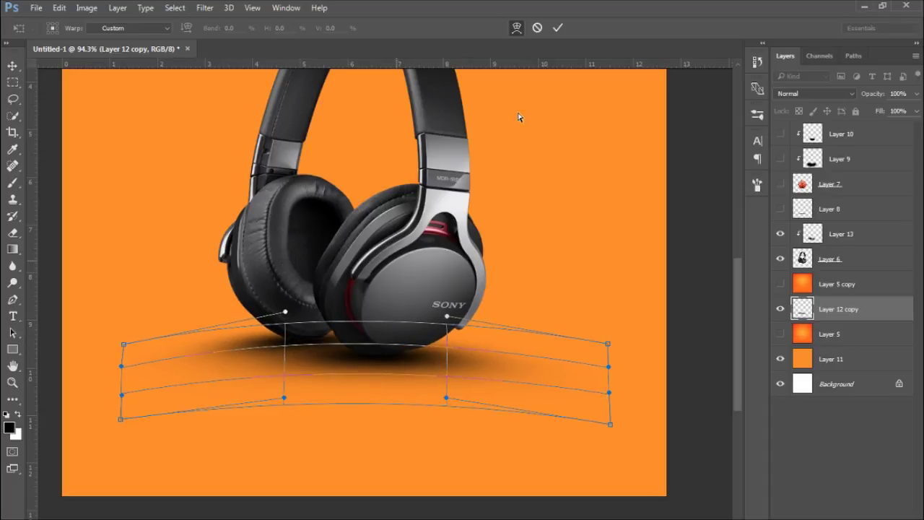
{"action": "left_click", "coordinate": [557, 27]}
- Hide the headphones with their Layer 13 shading and Layer 12 copy shadow, and show the Layer 5 studio backdrop
{"action": "key", "text": "z"}
{"action": "left_click", "coordinate": [479, 274], "text": "alt"}
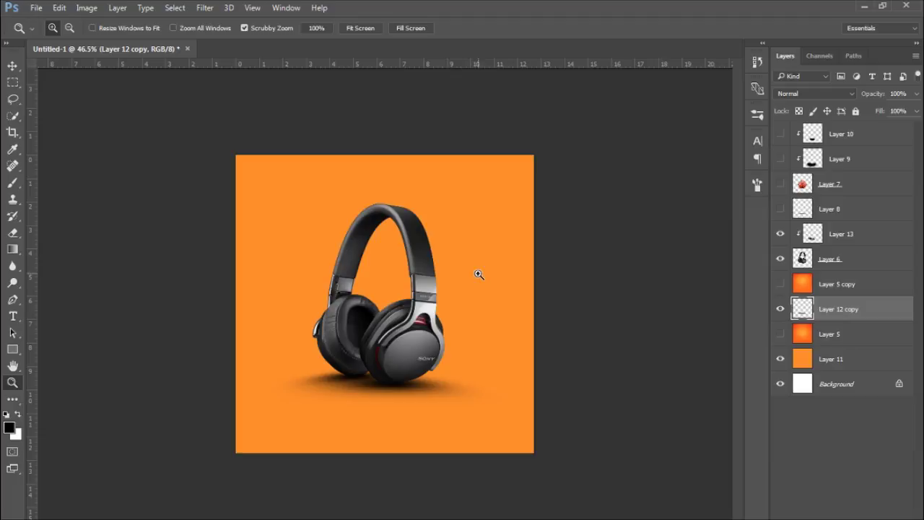
{"action": "left_click", "coordinate": [781, 309]}
{"action": "mouse_move", "coordinate": [482, 348]}
{"action": "left_mouse_down"}
{"action": "mouse_move", "coordinate": [447, 349]}
{"action": "mouse_move", "coordinate": [485, 346]}
{"action": "left_mouse_up"}
{"action": "left_click_drag", "start_coordinate": [780, 310], "coordinate": [781, 234]}
{"action": "left_click", "coordinate": [780, 334]}
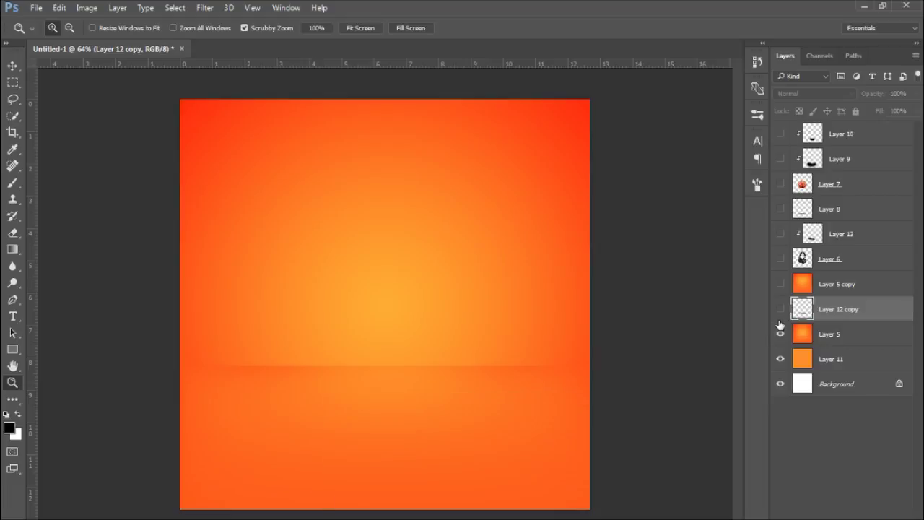
- Show the Layer 7 basketball raised above the studio floor, together with its Layer 8 shadow
{"action": "left_click", "coordinate": [781, 184]}
{"action": "left_click", "coordinate": [842, 187]}
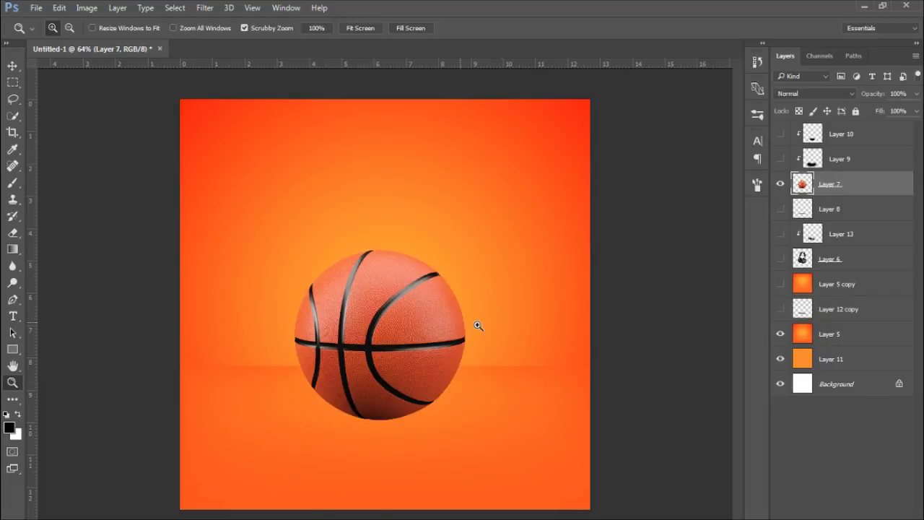
{"action": "key", "text": "v"}
{"action": "mouse_move", "coordinate": [396, 328]}
{"action": "left_mouse_down"}
{"action": "mouse_move", "coordinate": [394, 296]}
{"action": "mouse_move", "coordinate": [394, 312]}
{"action": "left_mouse_up"}
{"action": "left_click", "coordinate": [815, 215]}
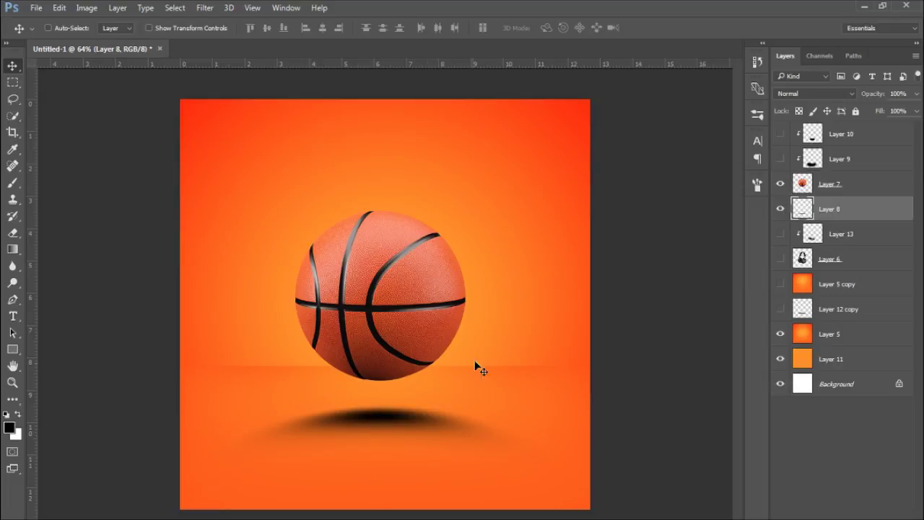
- Soften the basketball's Layer 8 floor shadow with a Gaussian Blur of about 9.6 pixels radius
{"action": "key", "text": "z"}
{"action": "left_click_drag", "start_coordinate": [386, 417], "coordinate": [404, 421]}
{"action": "key", "text": "space"}
{"action": "left_click_drag", "start_coordinate": [438, 426], "coordinate": [424, 380]}
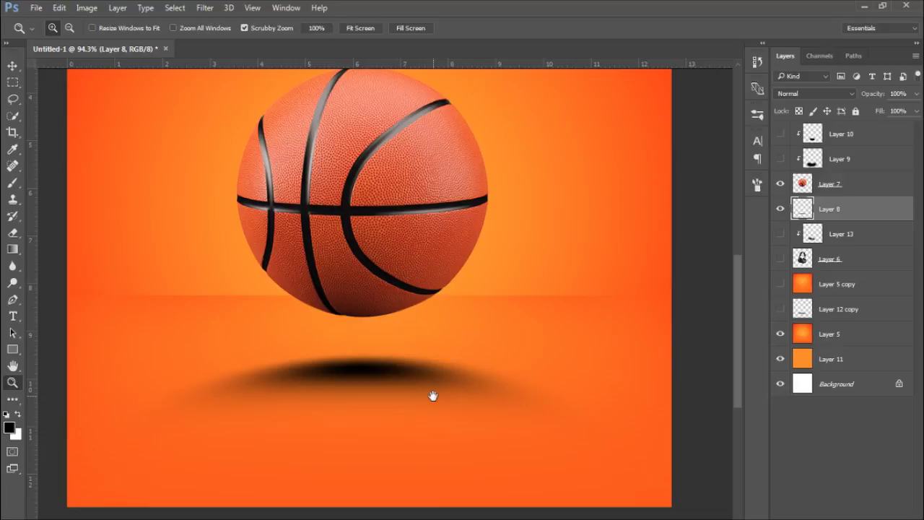
{"action": "left_click", "coordinate": [204, 8]}
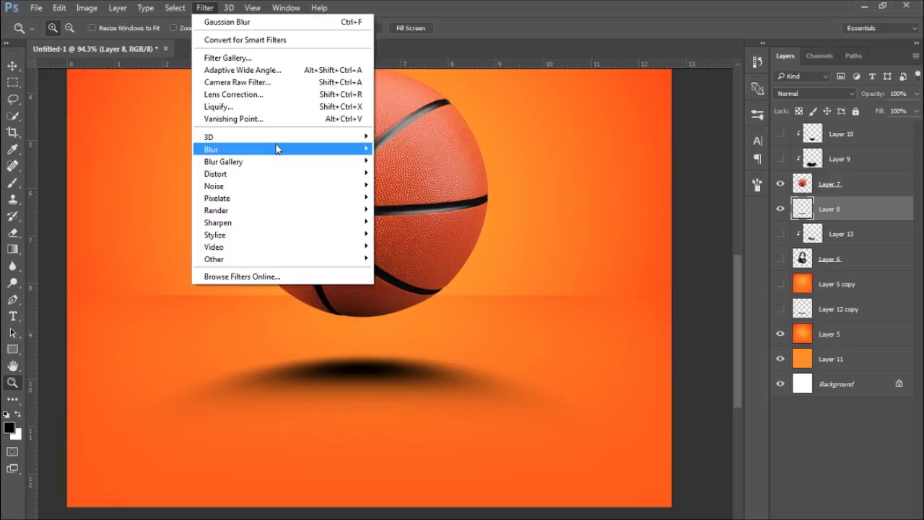
{"action": "left_click", "coordinate": [354, 407]}
{"action": "left_click", "coordinate": [215, 6]}
{"action": "mouse_move", "coordinate": [347, 149]}
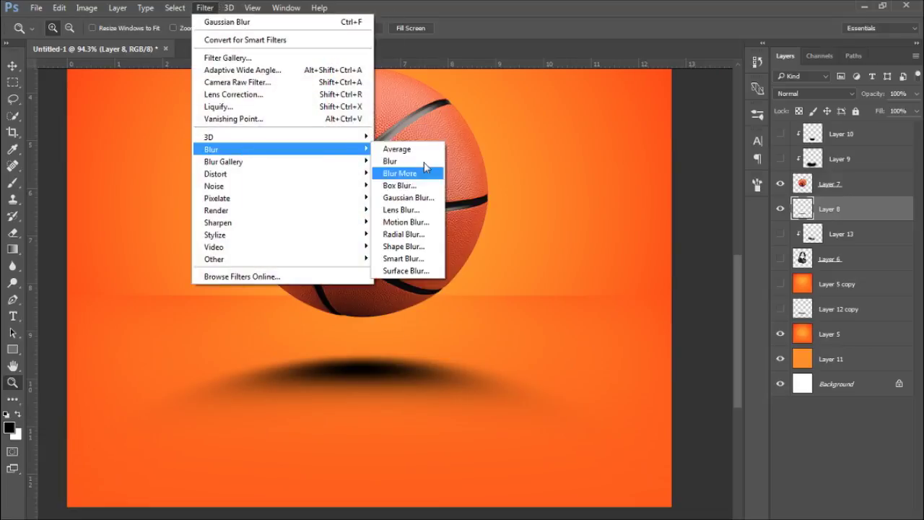
{"action": "left_click", "coordinate": [421, 198]}
{"action": "left_click_drag", "start_coordinate": [797, 398], "coordinate": [770, 401]}
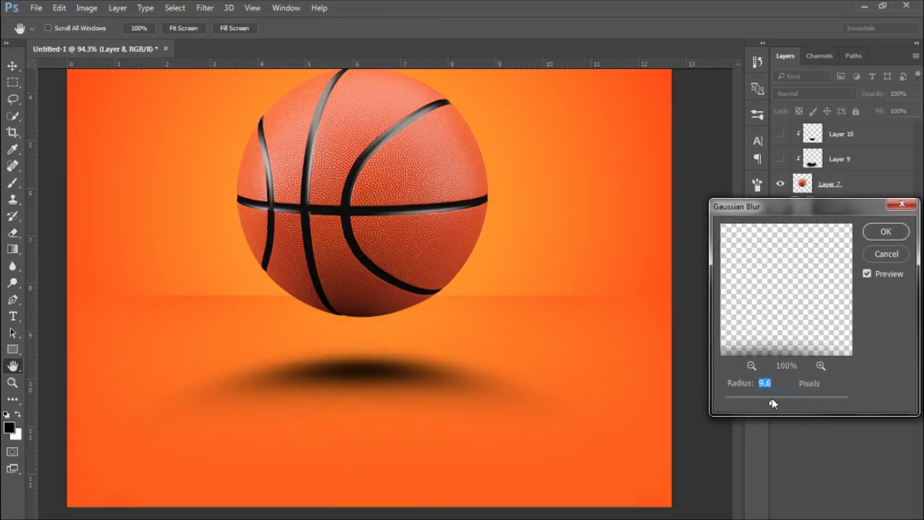
{"action": "left_click", "coordinate": [881, 235]}
- Lower the opacity of the Layer 8 shadow beneath the raised basketball
{"action": "left_click_drag", "start_coordinate": [500, 334], "coordinate": [452, 340]}
{"action": "left_click_drag", "start_coordinate": [498, 394], "coordinate": [626, 327]}
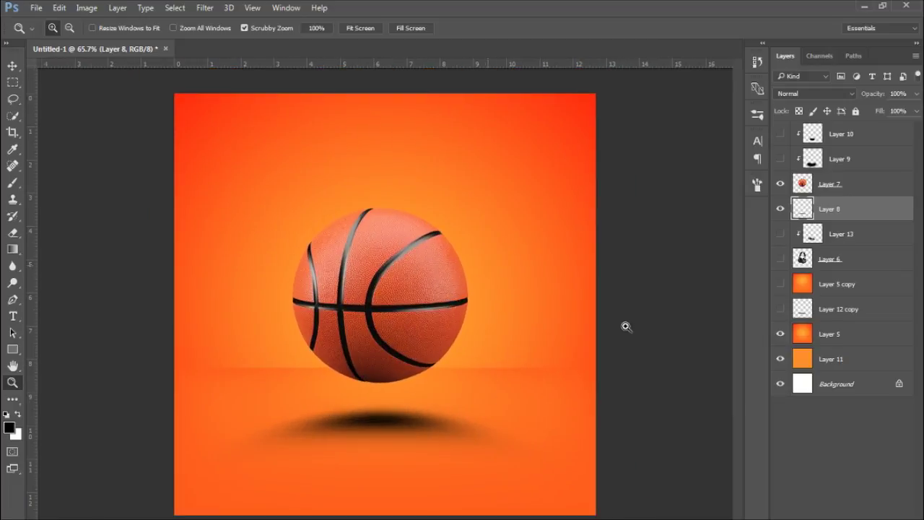
{"action": "left_click_drag", "start_coordinate": [916, 94], "coordinate": [904, 110]}
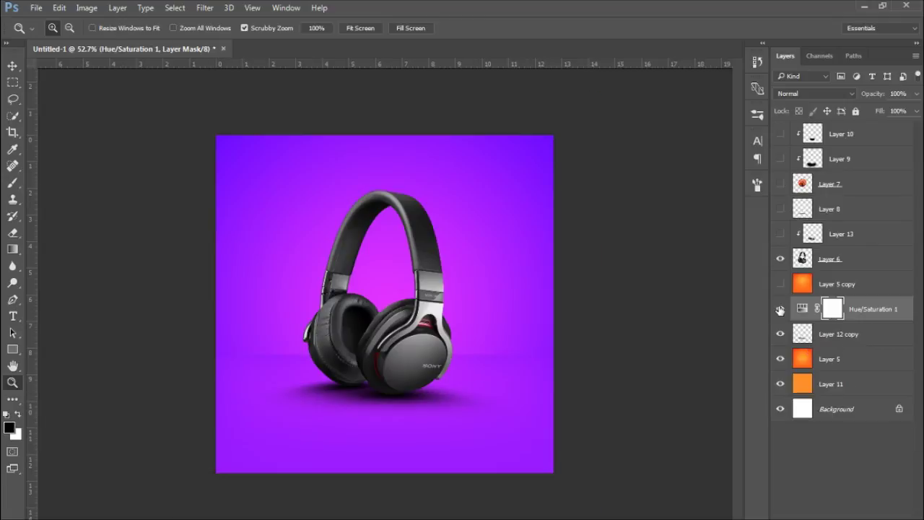
- Compare the headphones composition with and without the Hue/Saturation 1 adjustment and examine the recoloured version up close
{"action": "left_click", "coordinate": [780, 309]}
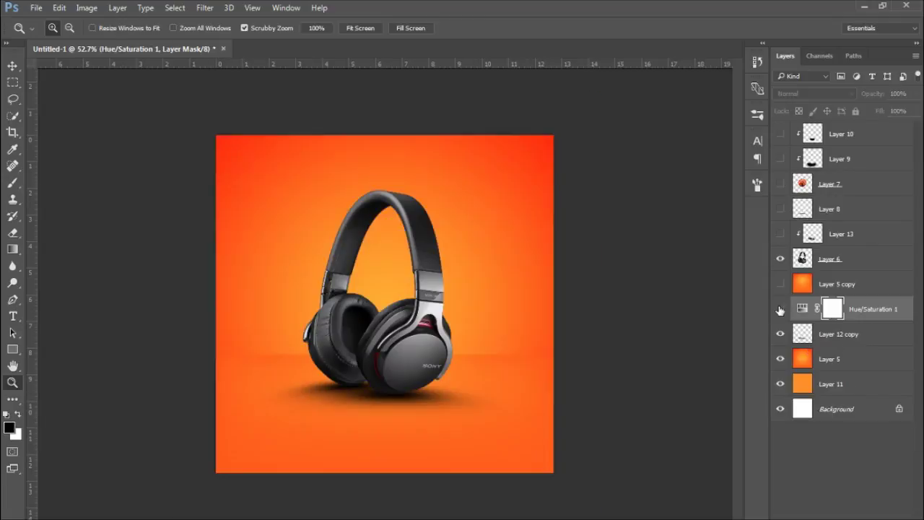
{"action": "left_click", "coordinate": [780, 309]}
{"action": "left_click", "coordinate": [488, 315]}
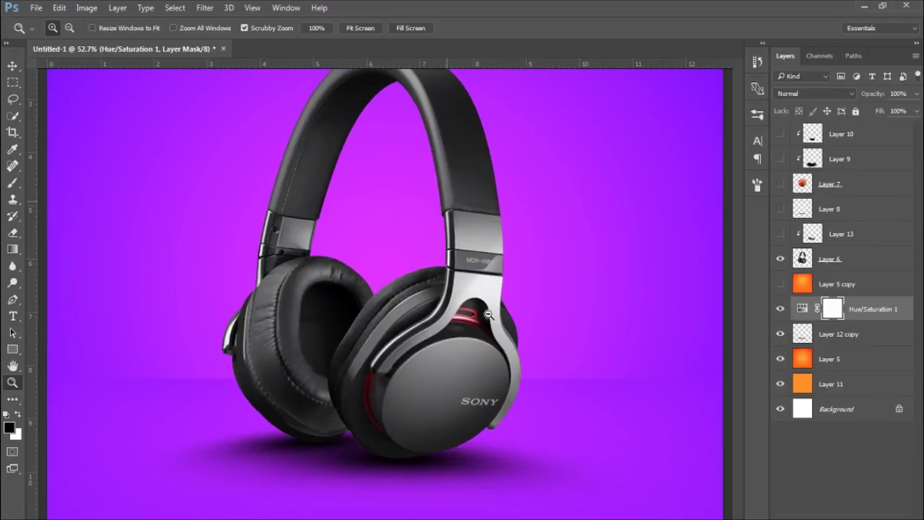
{"action": "left_click_drag", "start_coordinate": [489, 314], "coordinate": [458, 321]}
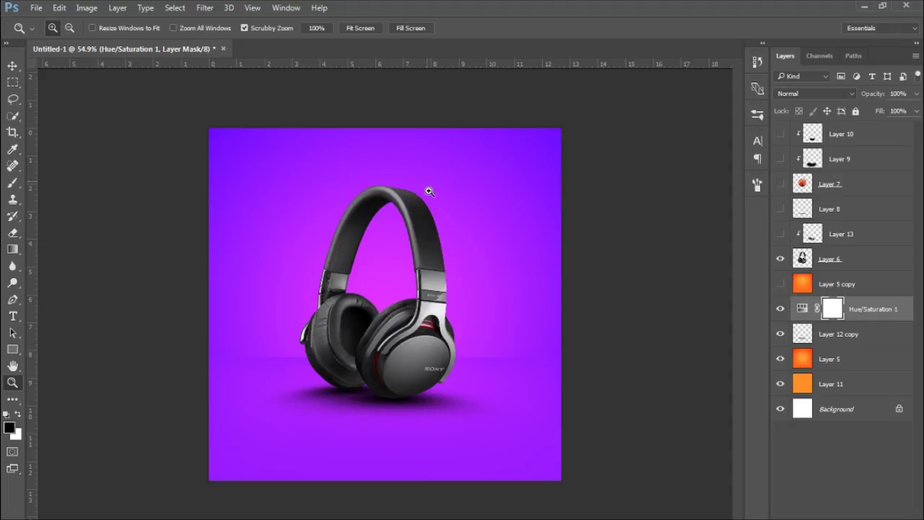
- Hide the headphone layers and rebuild the purple composition by showing Hue/Saturation 1, Layer 6, Layer 12 copy and Layer 13
{"action": "left_click", "coordinate": [780, 309]}
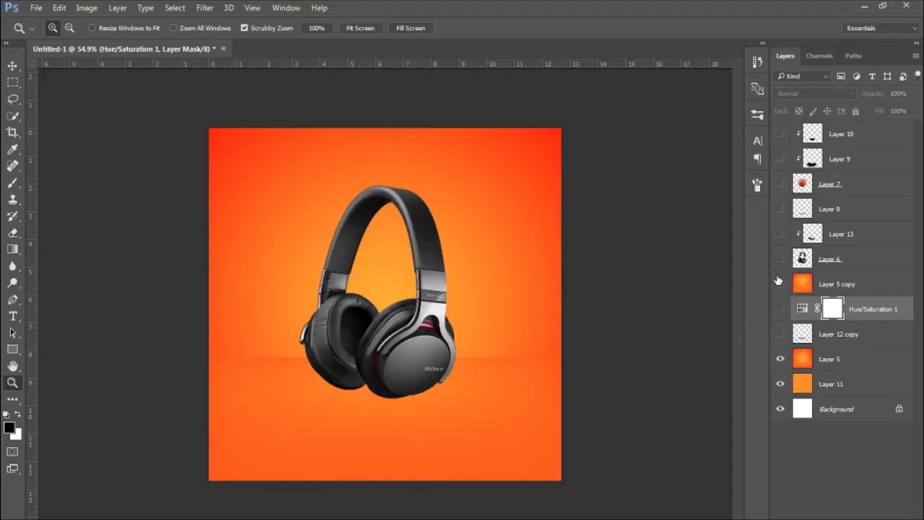
{"action": "left_click", "coordinate": [780, 258]}
{"action": "left_click", "coordinate": [780, 309]}
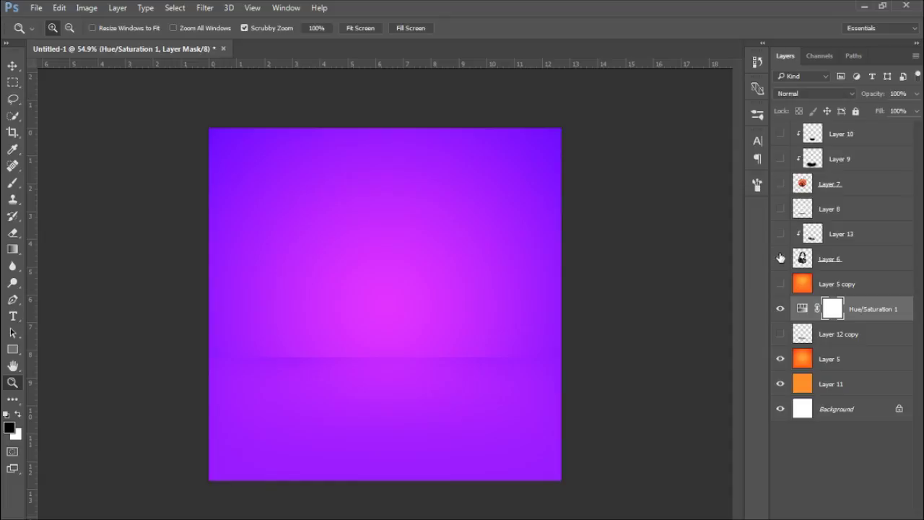
{"action": "left_click", "coordinate": [780, 259]}
{"action": "left_click", "coordinate": [780, 334]}
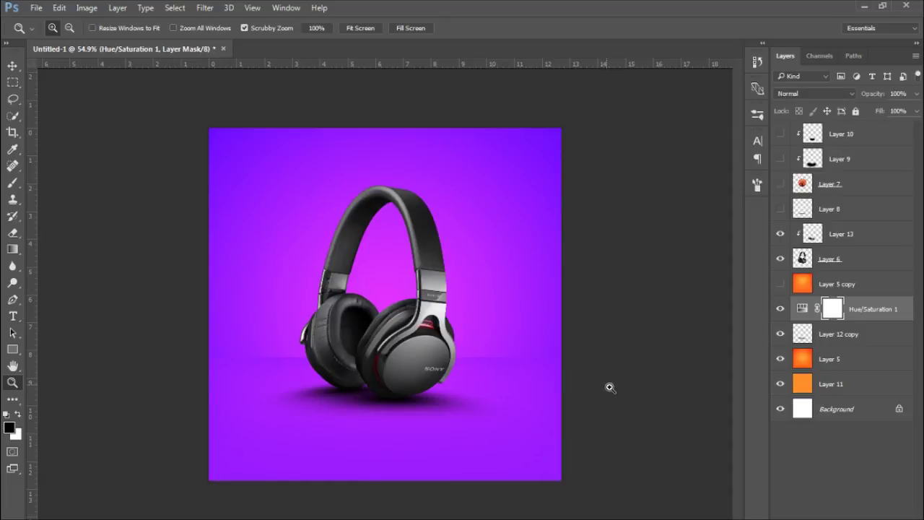
{"action": "scroll", "coordinate": [475, 382], "scroll_direction": "down", "scroll_amount": 2}
{"action": "scroll", "coordinate": [496, 387], "scroll_direction": "up", "scroll_amount": 2}
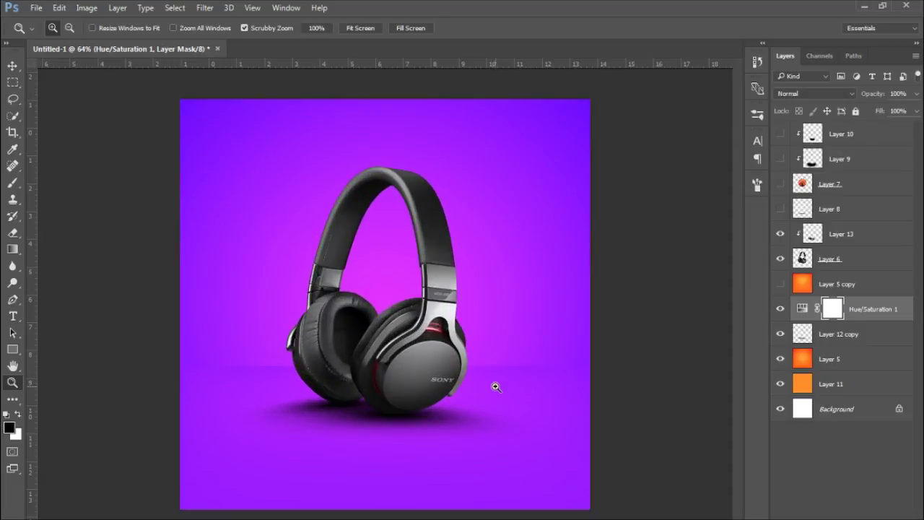